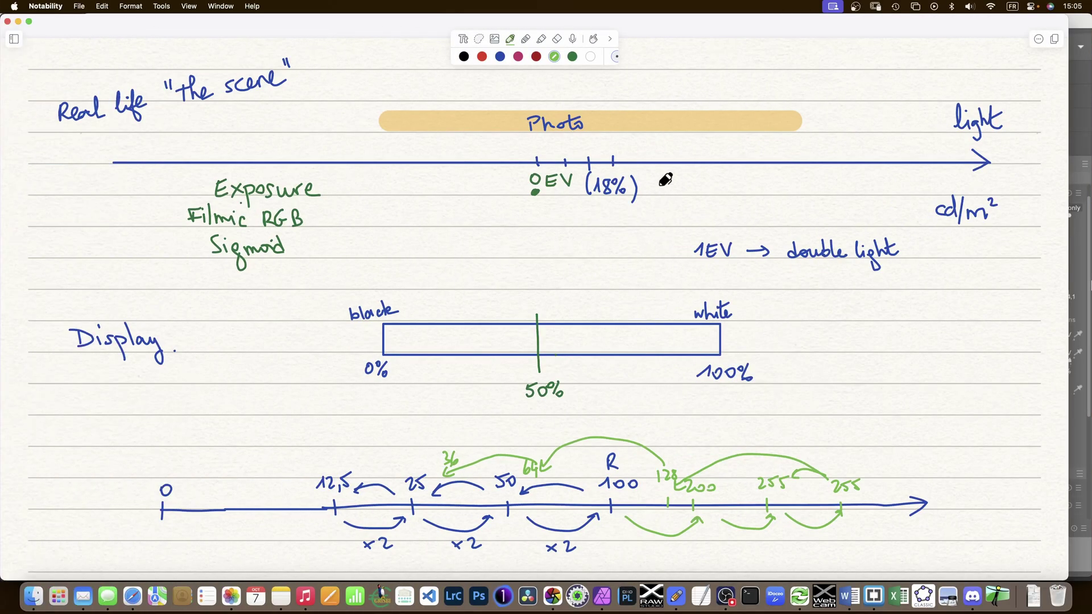
- Lasso the Photo bar and drag it to the right along the light axis
left_click(480, 39)
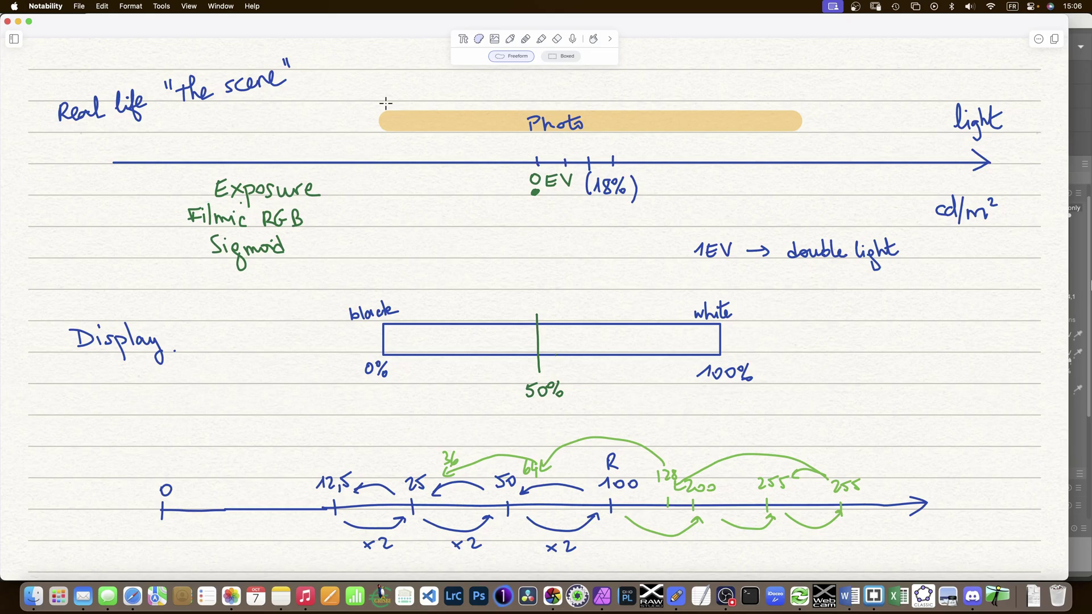
mouse_move(363, 115)
left_mouse_down()
mouse_move(386, 143)
mouse_move(766, 147)
mouse_move(812, 141)
mouse_move(832, 110)
mouse_move(723, 90)
mouse_move(388, 101)
left_mouse_up()
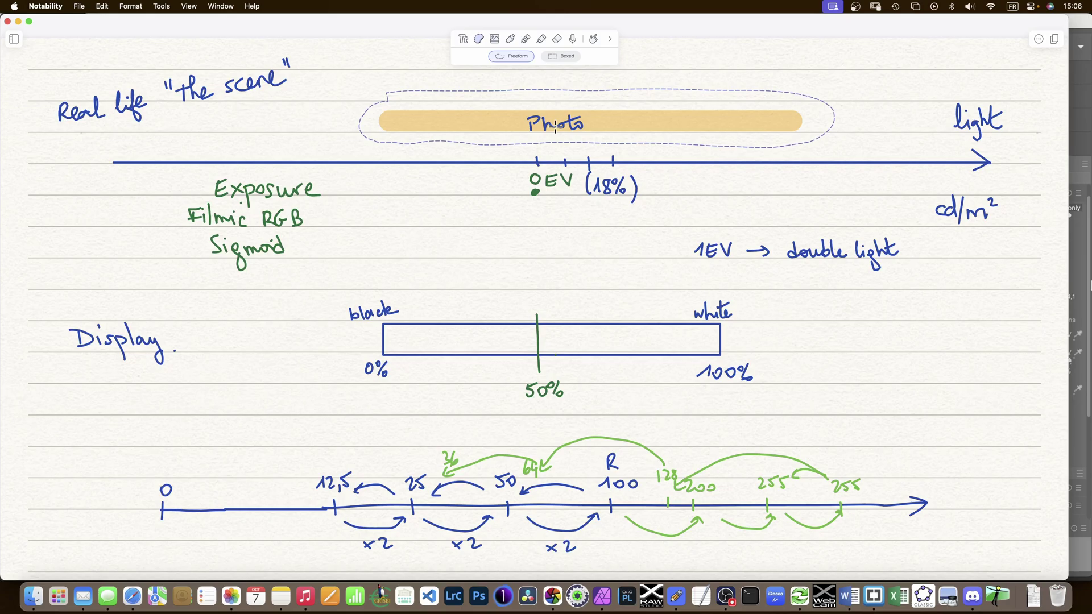
left_click_drag(556, 127, 638, 129)
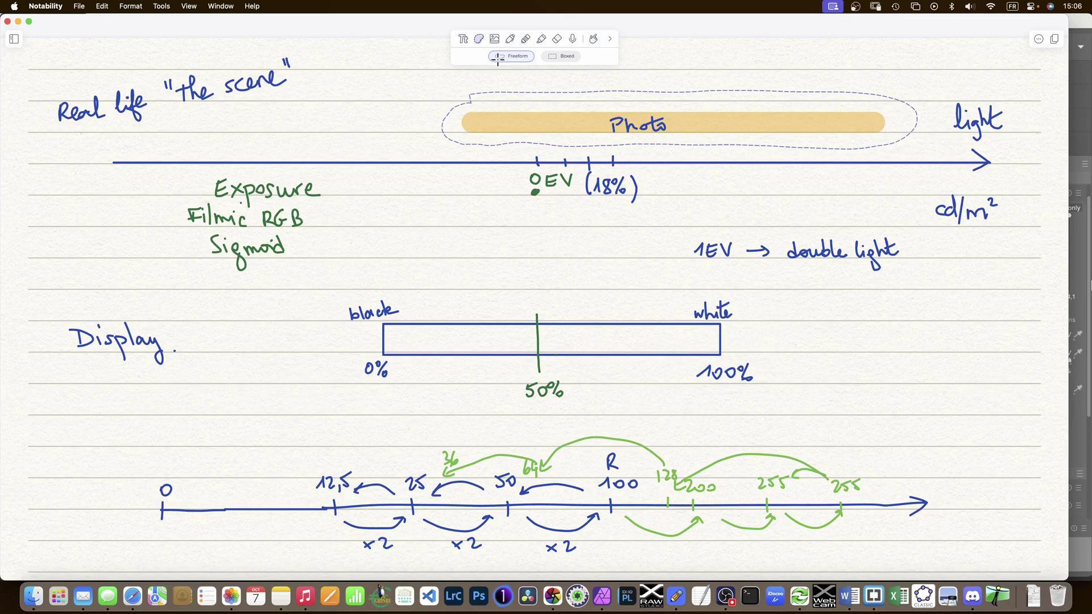
- With the green pen, draw a line down from the 0 EV dot and a short tick on the Photo bar
left_click(484, 43)
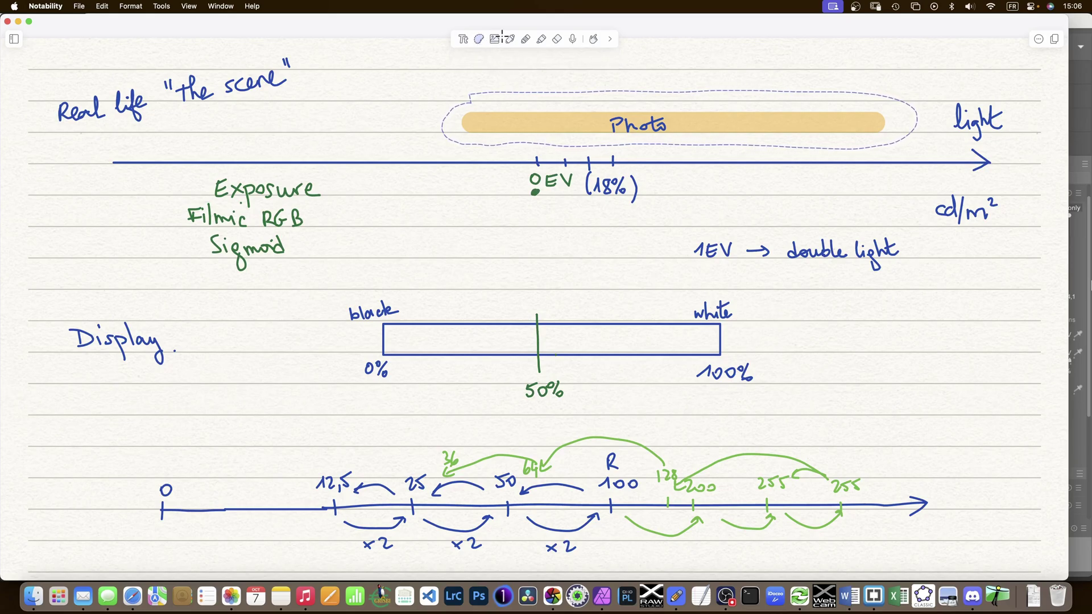
left_click(509, 38)
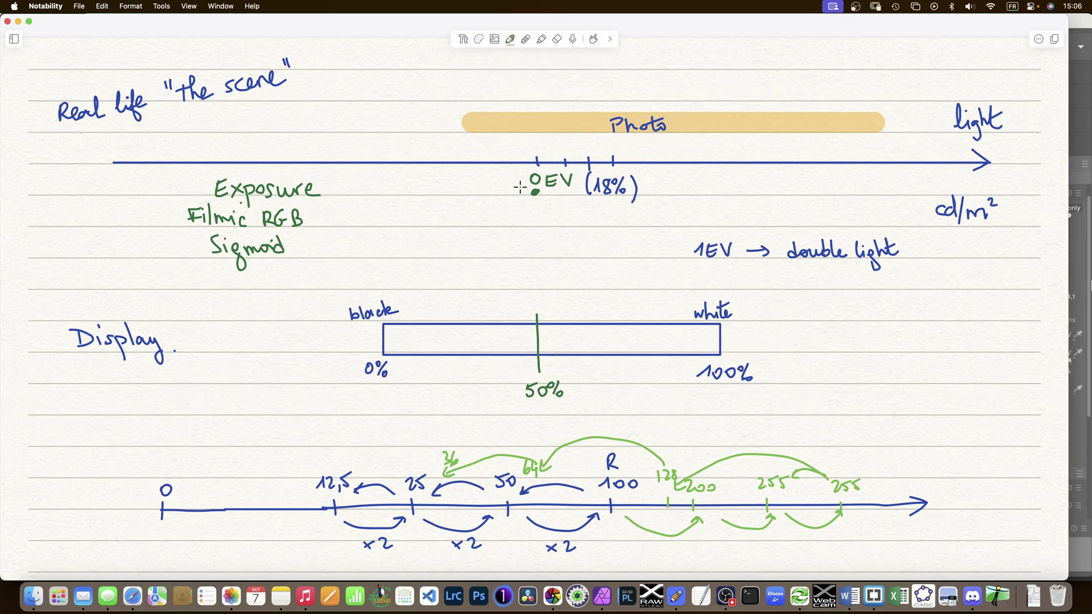
mouse_move(536, 206)
left_mouse_down()
mouse_move(537, 310)
mouse_move(545, 297)
left_mouse_up()
left_click_drag(535, 130, 536, 112)
- Draw a green arrow from 0 EV down to 50%, try the highlighter and marker, then lasso the Photo bar
mouse_move(537, 207)
left_mouse_down()
mouse_move(537, 304)
mouse_move(550, 295)
left_mouse_up()
left_click(542, 38)
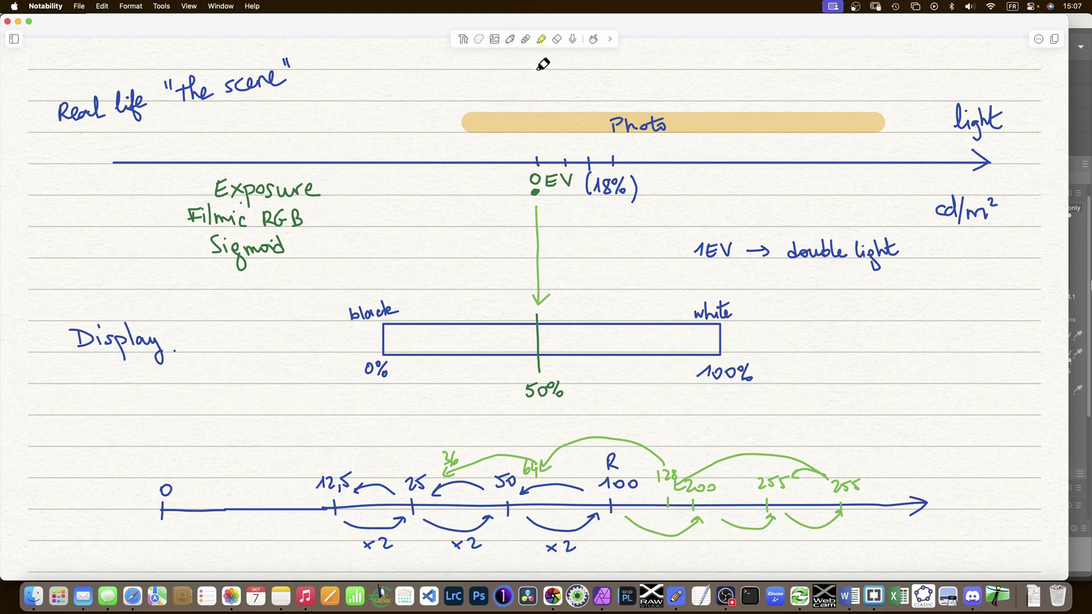
left_click(526, 37)
left_click(479, 39)
mouse_move(476, 139)
left_mouse_down()
mouse_move(871, 137)
mouse_move(892, 128)
mouse_move(881, 103)
mouse_move(455, 111)
left_mouse_up()
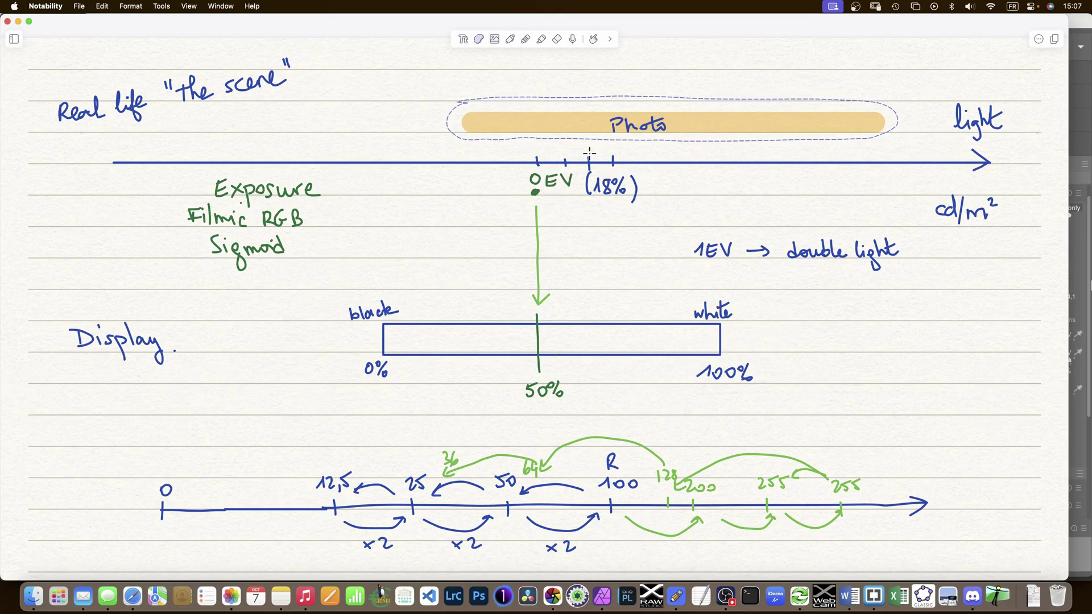
- Slide the selected Photo bar left and add a short green pen tick on it
left_click_drag(719, 125, 535, 126)
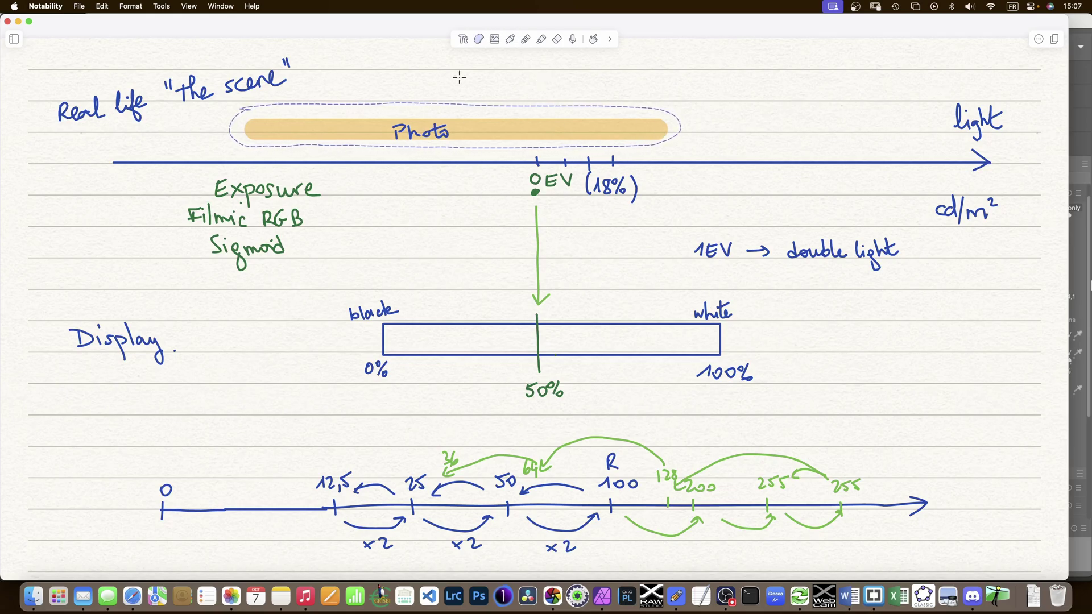
left_click(511, 38)
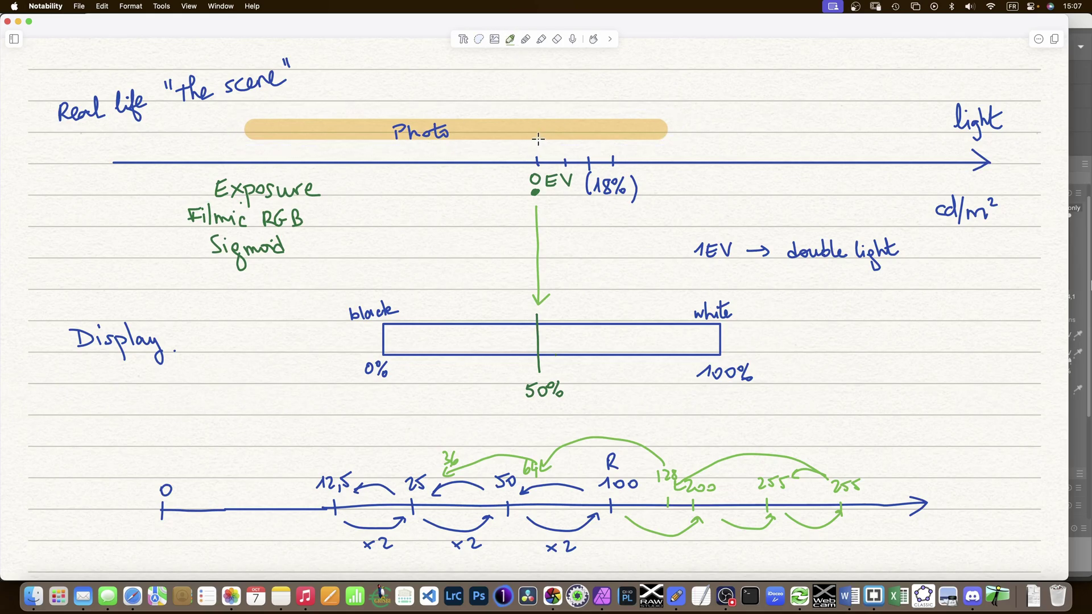
mouse_move(539, 130)
left_mouse_down()
mouse_move(539, 114)
mouse_move(538, 130)
left_mouse_up()
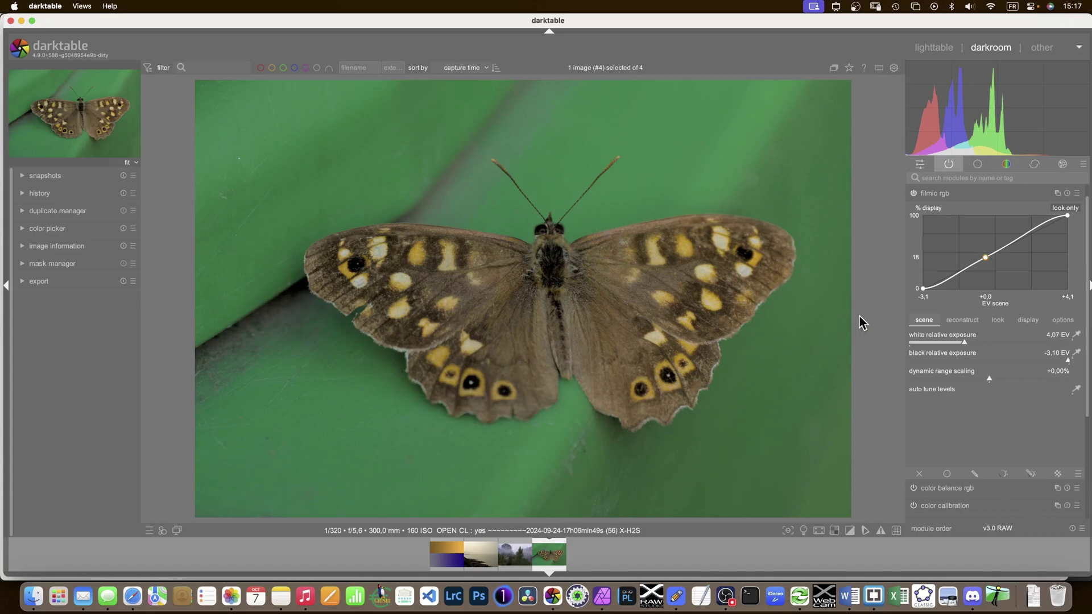
- Collapse filmic rgb and expand exposure, showing +0.700 EV with −0.7 EV camera compensation
left_click(937, 195)
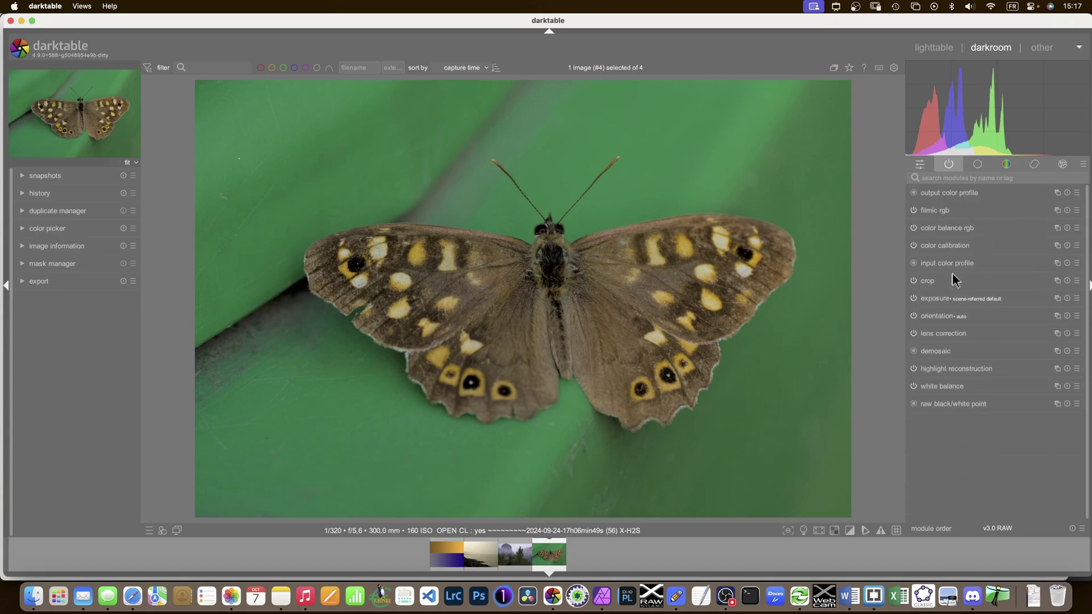
left_click(936, 301)
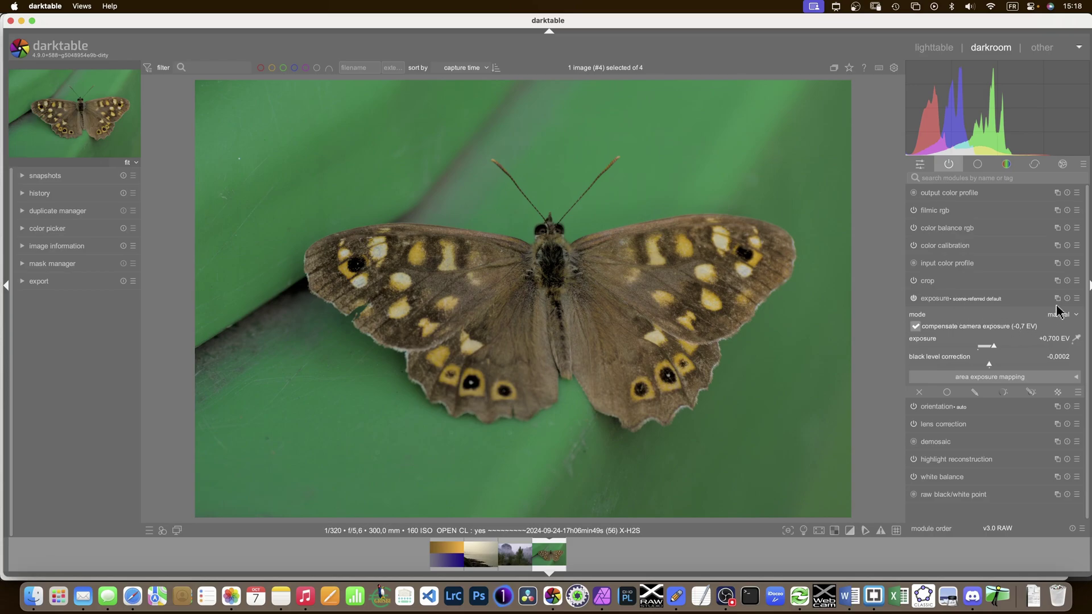
- Meter exposure with the eyedropper on a small green background patch, giving +0.704 EV
left_click(1077, 339)
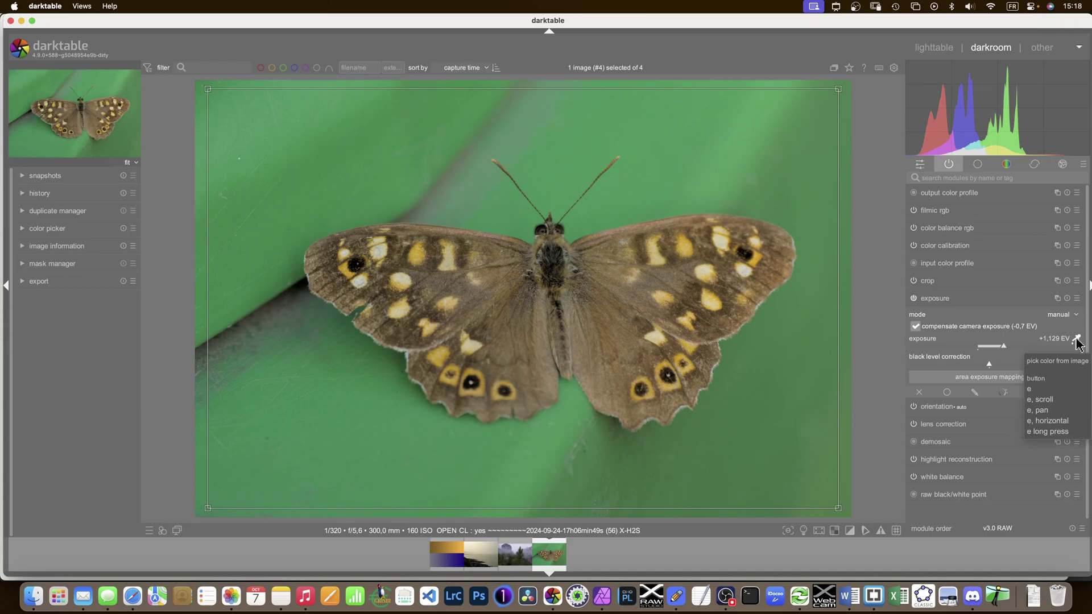
left_click_drag(621, 124, 664, 149)
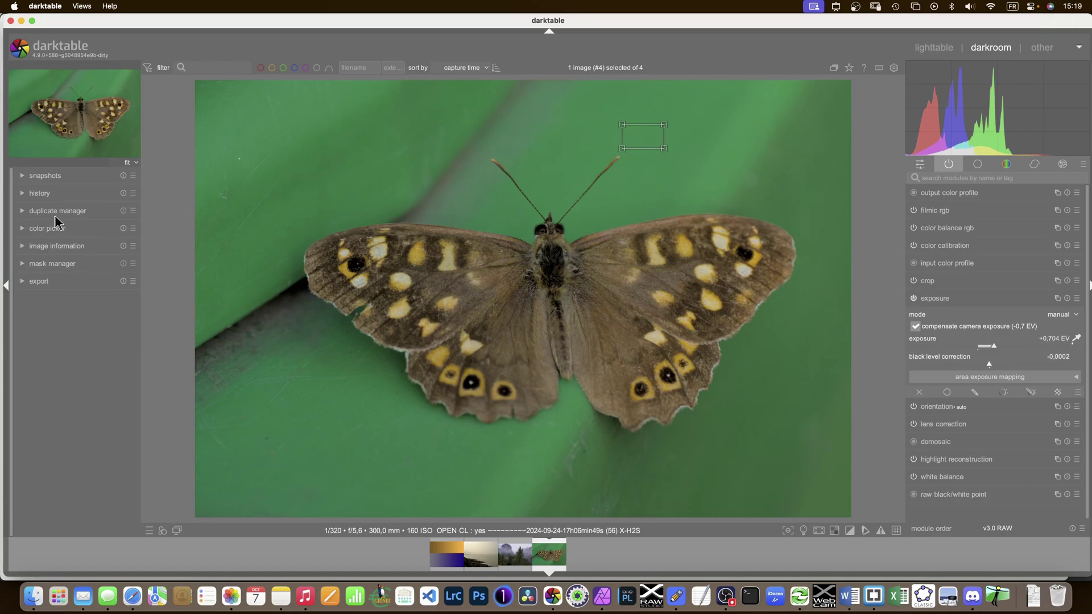
- Expand the color picker in point mode and sample several spots of the green background
left_click(21, 230)
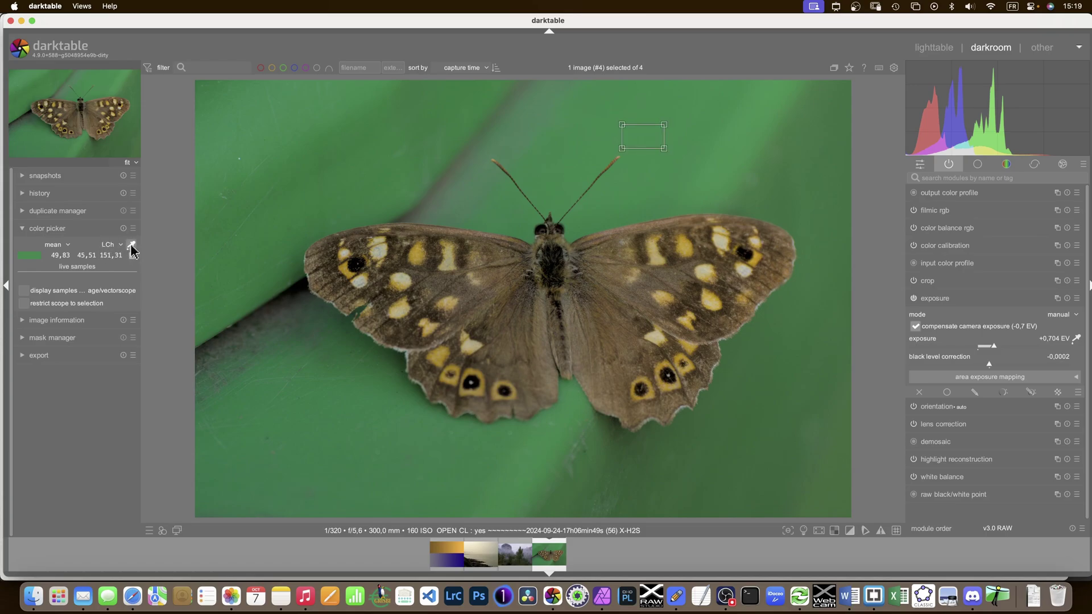
left_click(132, 247)
left_click(639, 142)
left_click(633, 150)
left_click(636, 143)
left_click(635, 144)
left_click(631, 151)
- Meter exposure on the brown wing to +1.313 EV and move the color picker onto the wing
left_click(1077, 342)
left_click(591, 352)
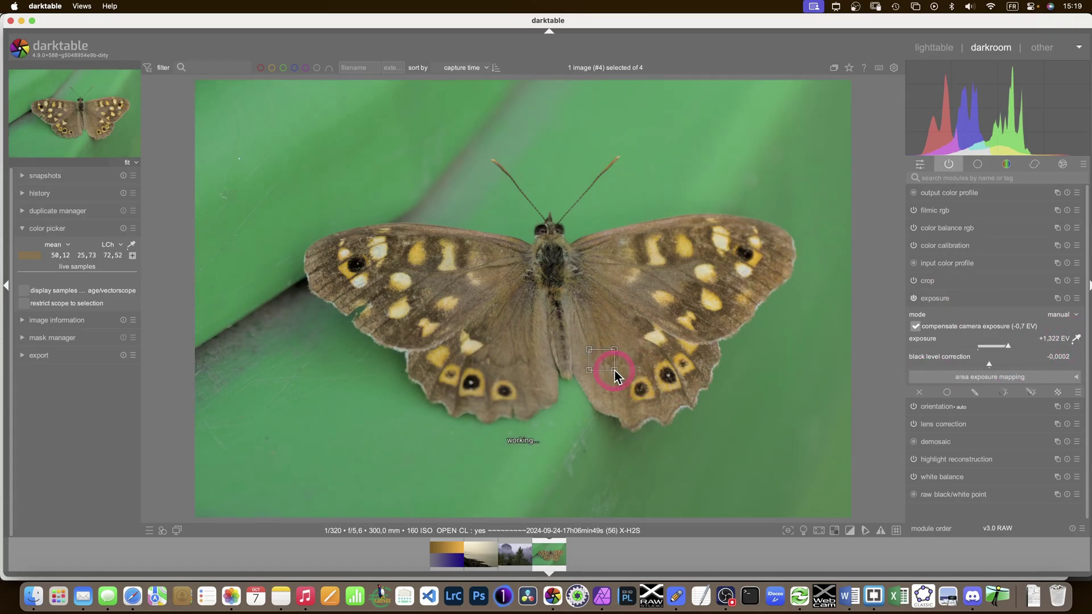
left_click_drag(588, 370, 614, 351)
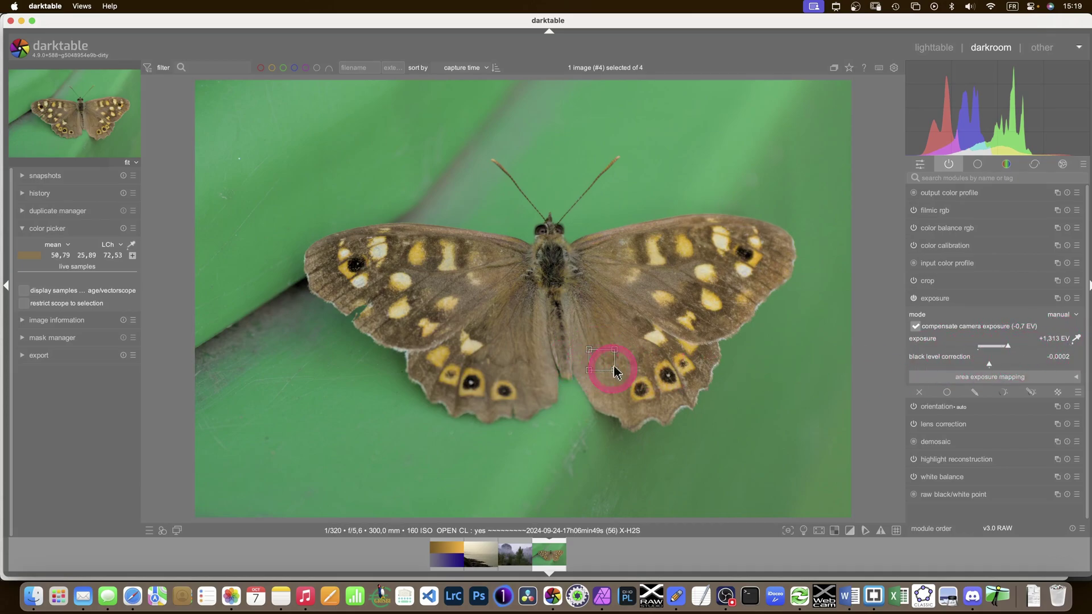
left_click(131, 246)
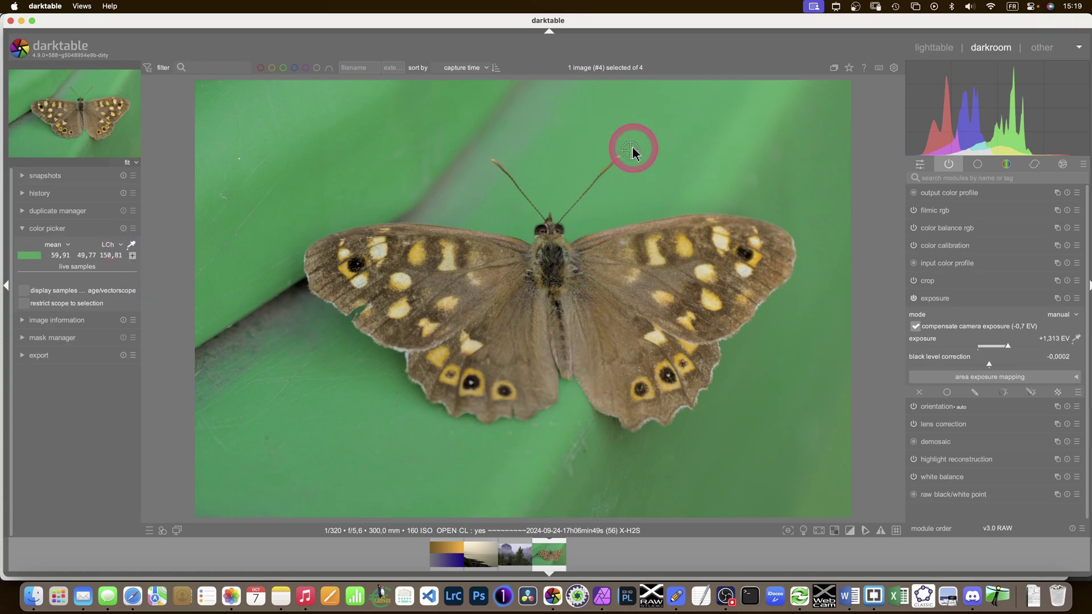
left_click_drag(633, 150, 599, 366)
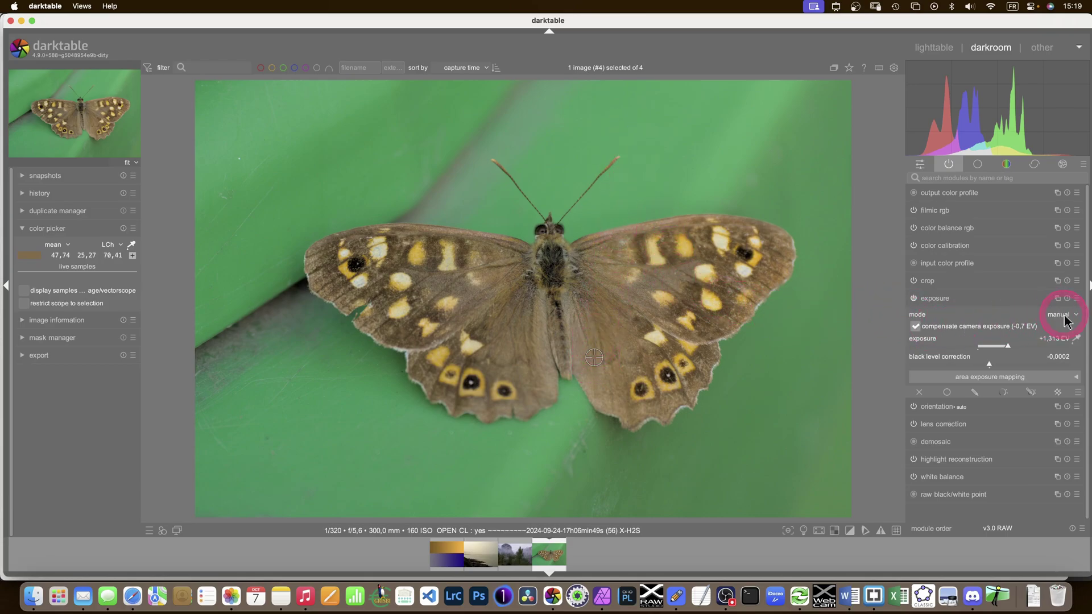
- Take test exposure readings with the eyedropper on pale spots of the right wing
left_click(1075, 340)
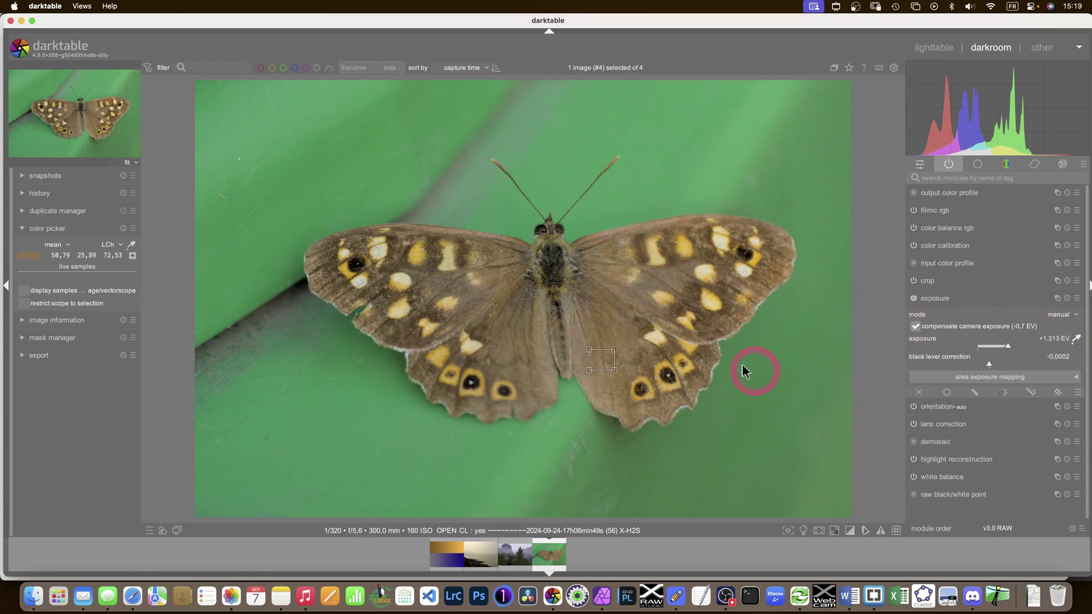
left_click(707, 280)
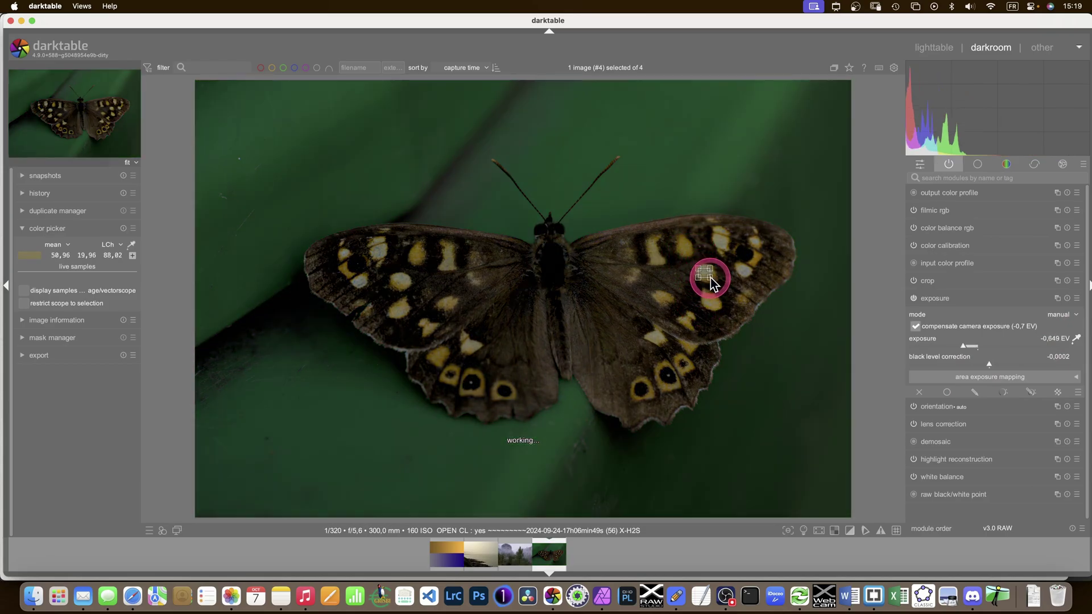
left_click(709, 278)
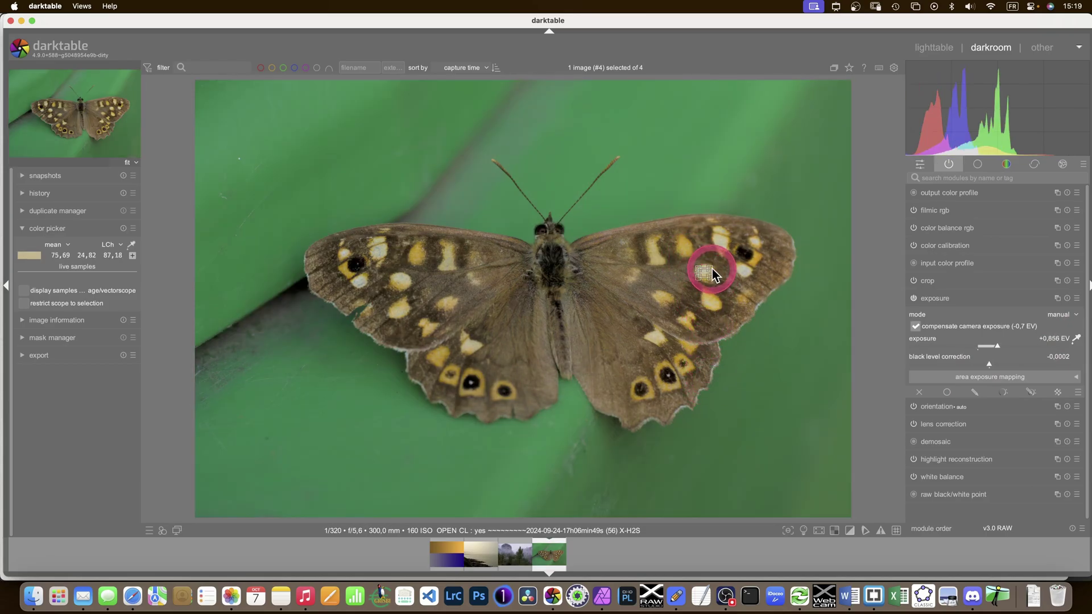
left_click(712, 267)
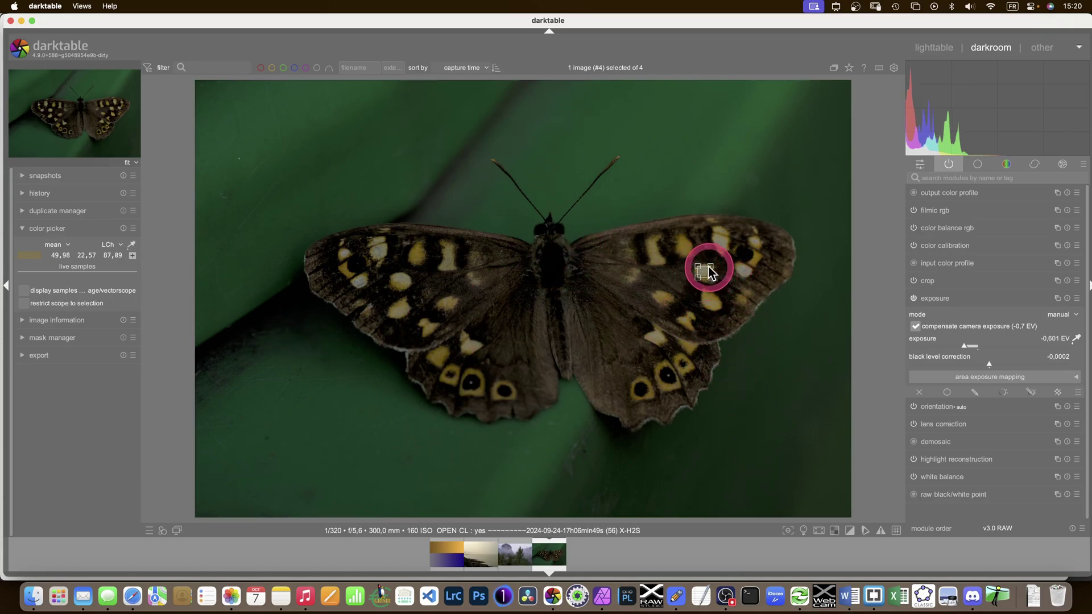
- Sample the right wing's colour (LCh 51.74, 19.71, 89.31) and reset exposure to +0.700 EV
left_click(132, 245)
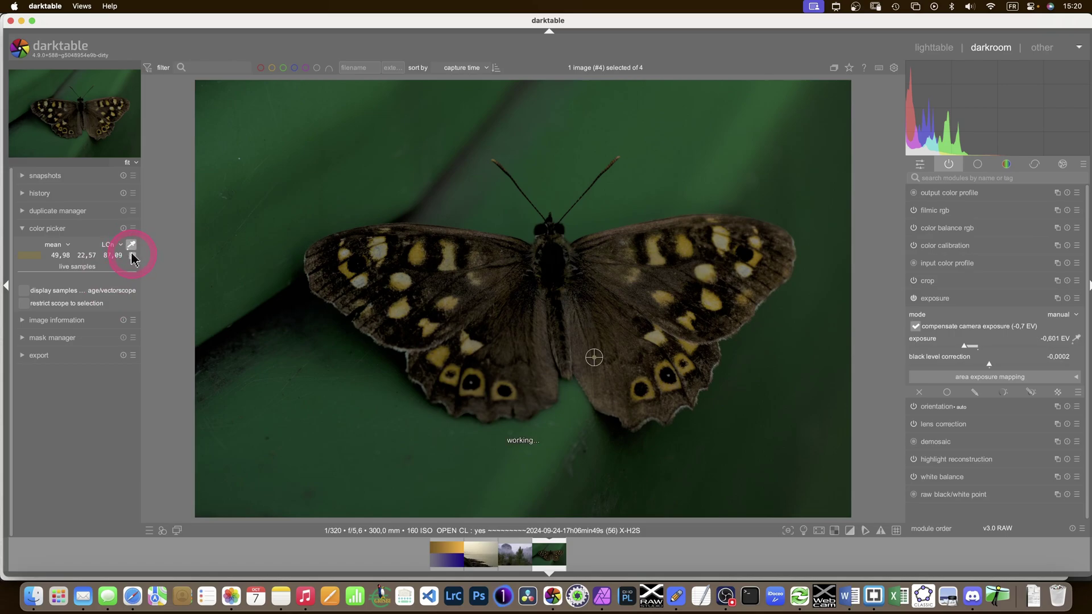
left_click(703, 272)
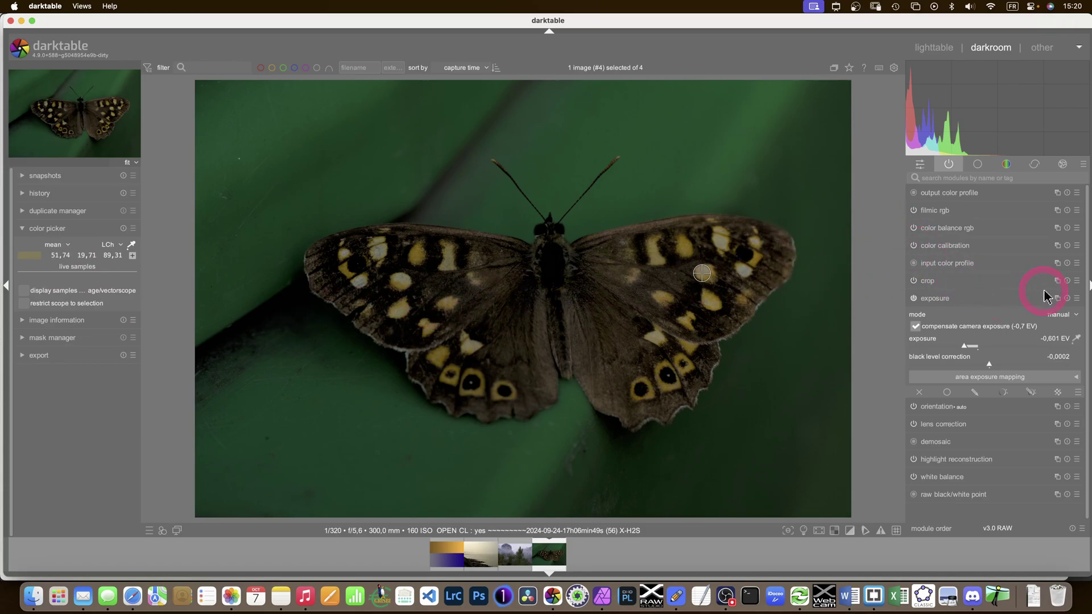
left_click(1069, 299)
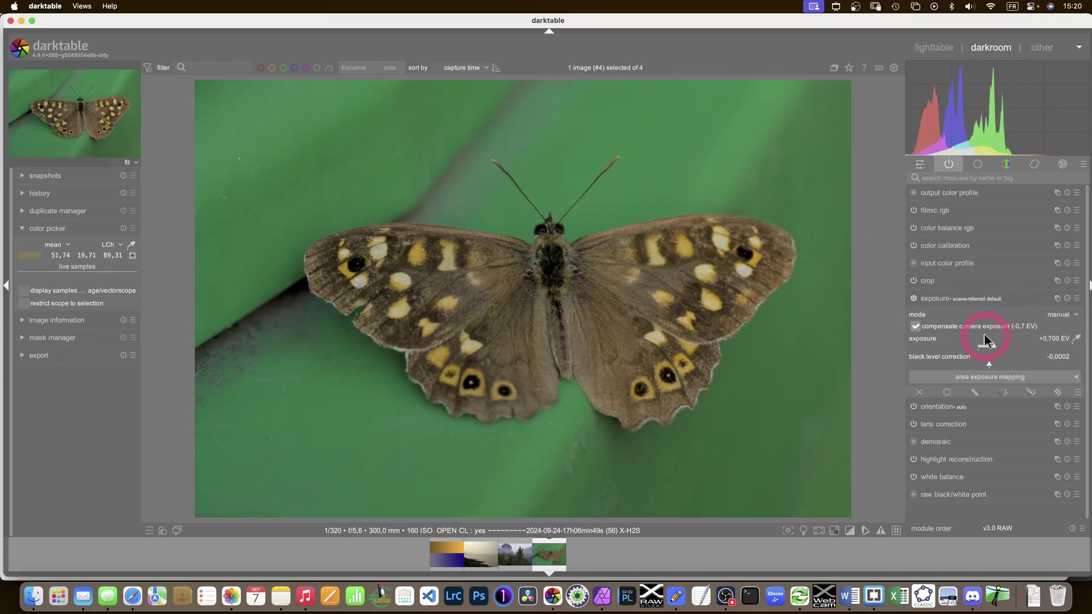
- In ISO 12646 assessment mode, drag exposure to about +1.419 EV, then collapse exposure and exit assessment
left_click(804, 532)
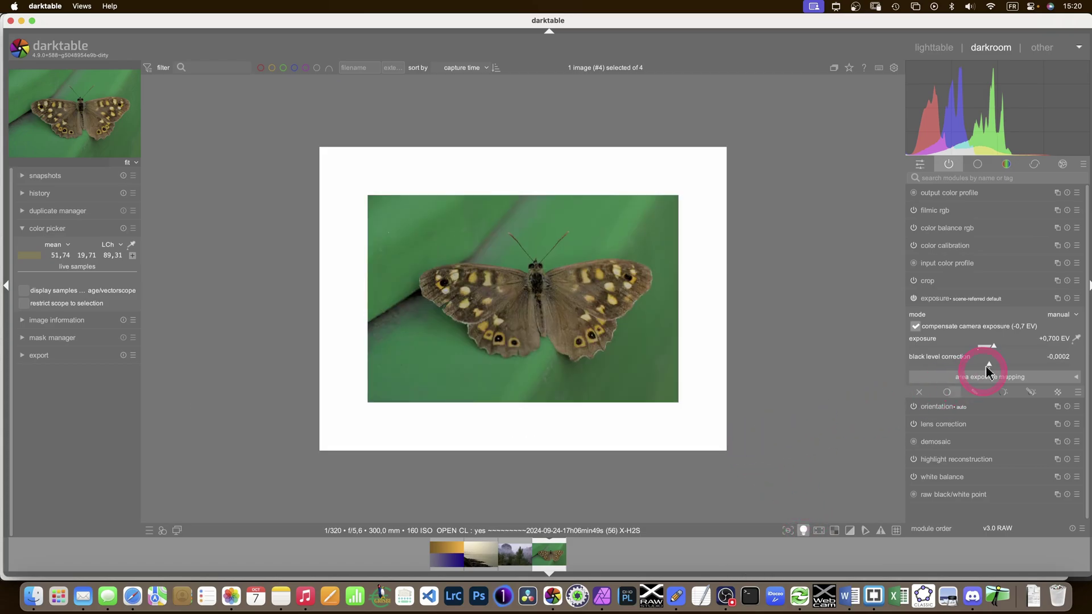
left_click_drag(989, 345, 1012, 348)
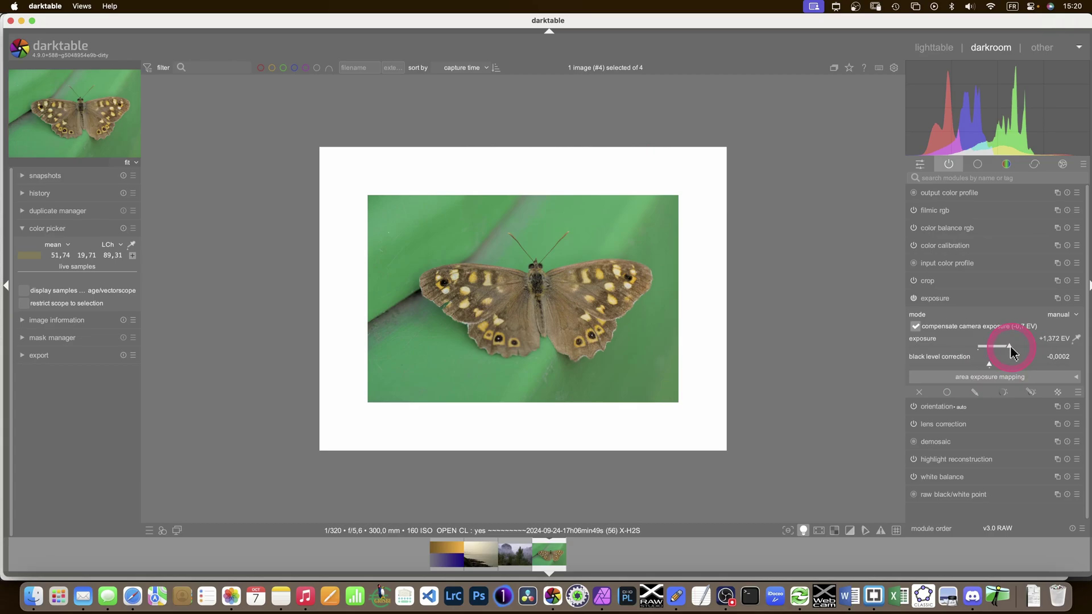
left_click_drag(1011, 350, 997, 359)
left_click(942, 303)
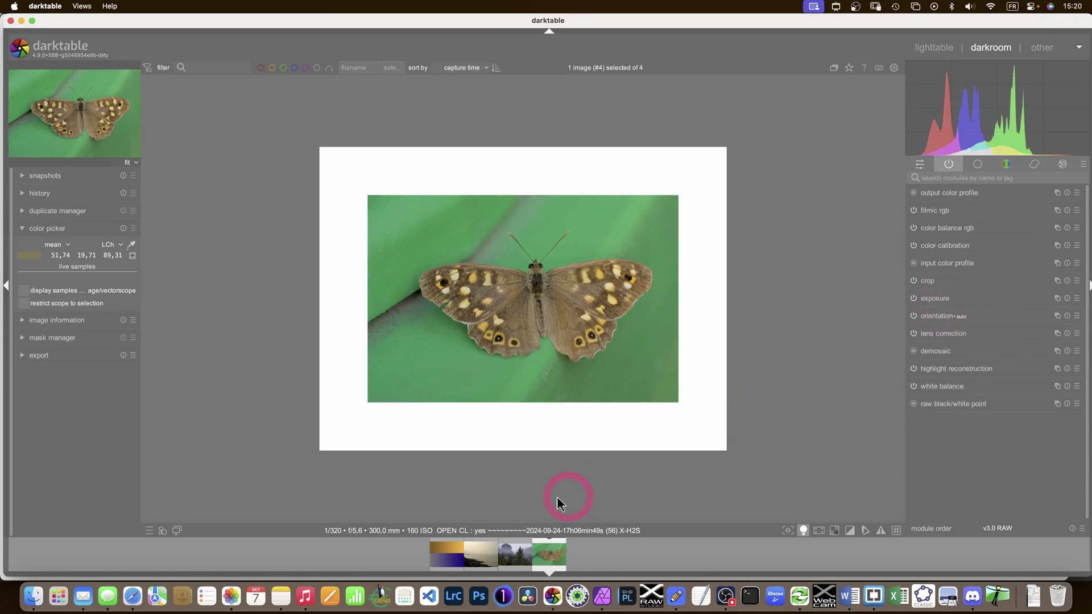
left_click(804, 530)
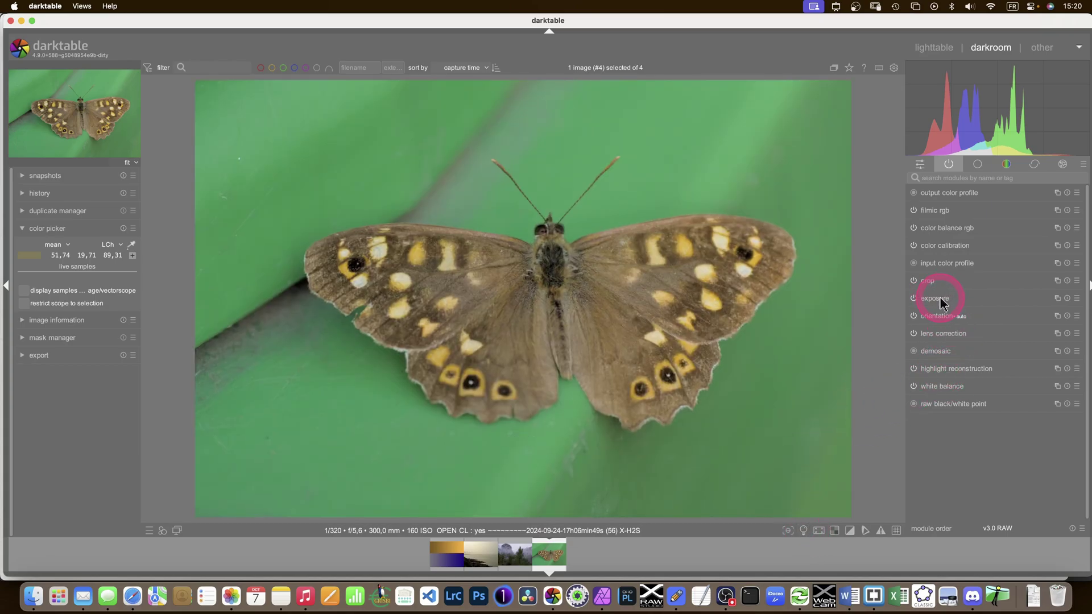
- Expand filmic rgb instead of exposure, showing white relative exposure 5.10 EV and black −7.31 EV
left_click(937, 211)
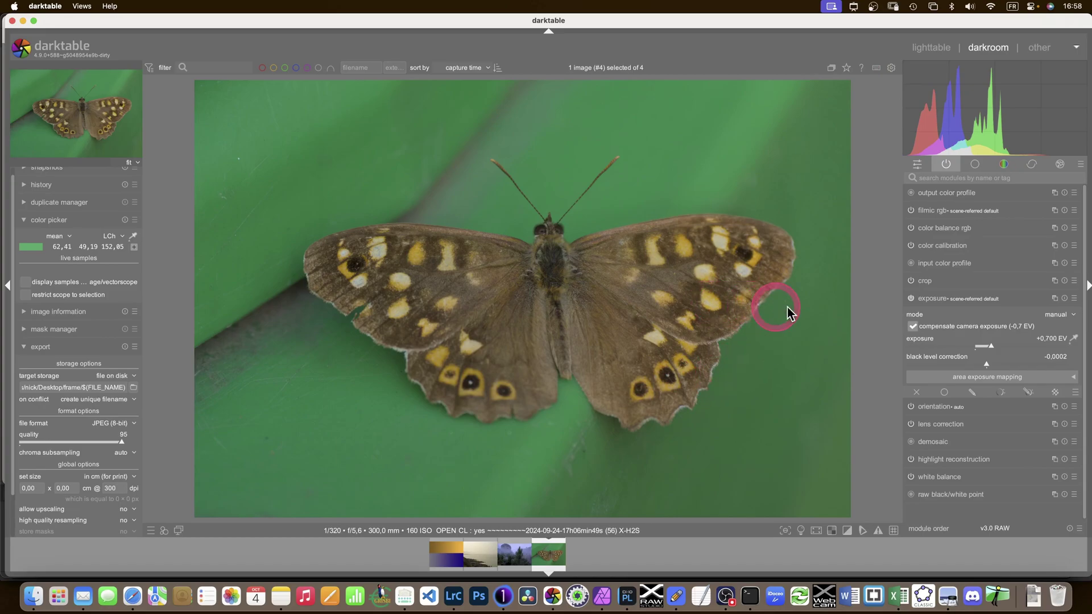
left_click(928, 210)
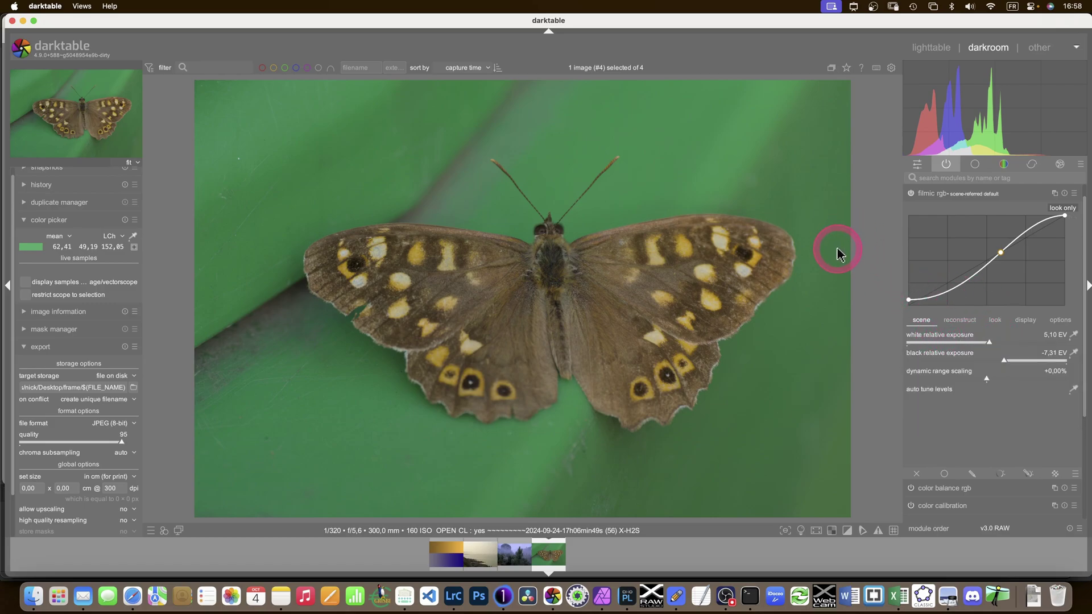
- Bring up the Filmic and Sigmoid note and draw a green double arrow spanning Photo 2
left_click(676, 595)
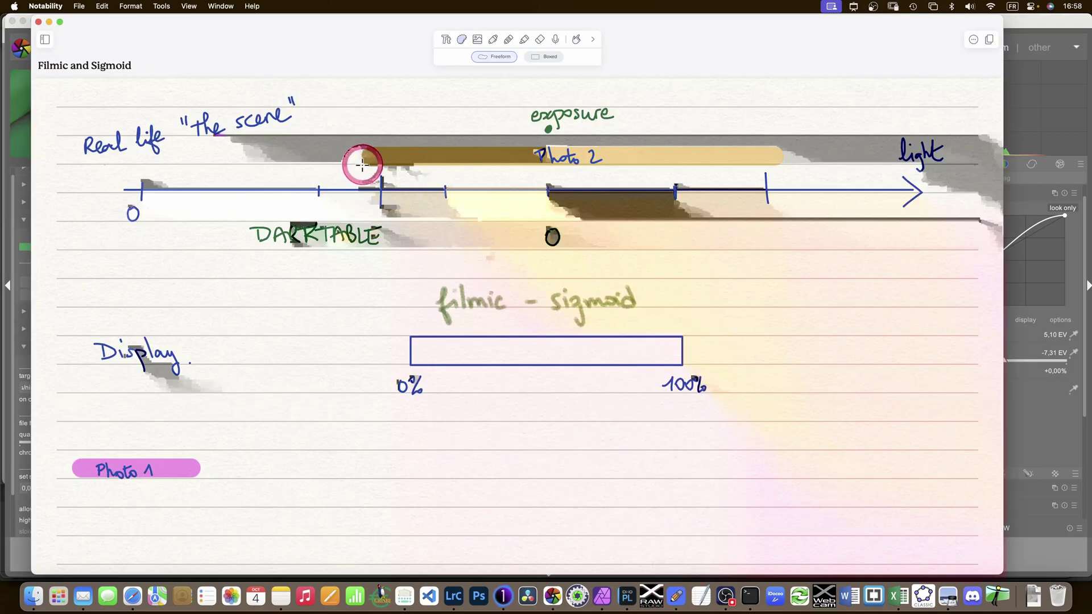
left_click_drag(381, 231, 415, 320)
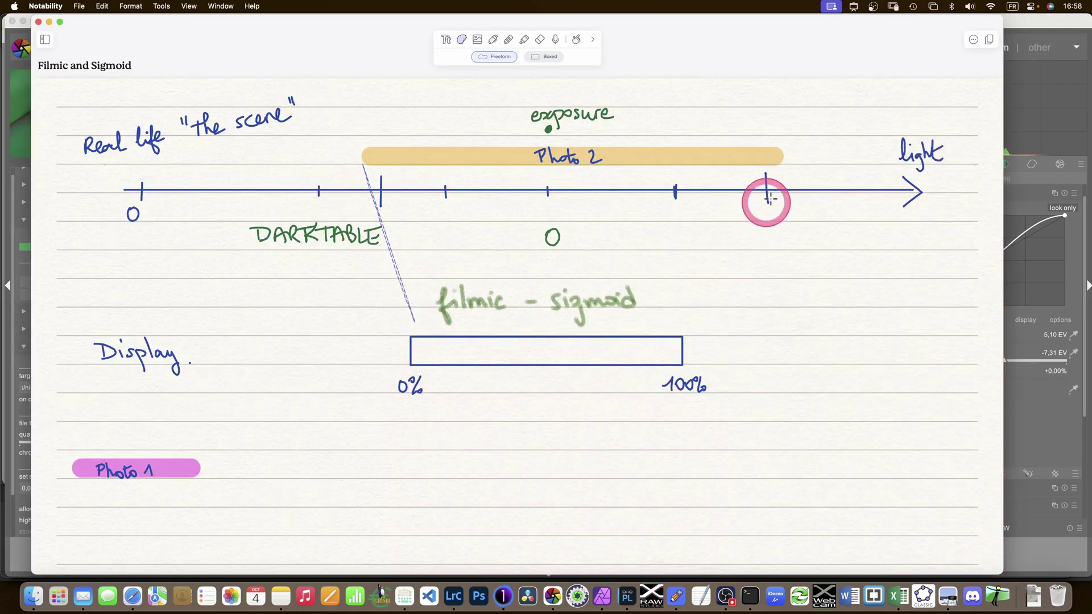
left_click(494, 39)
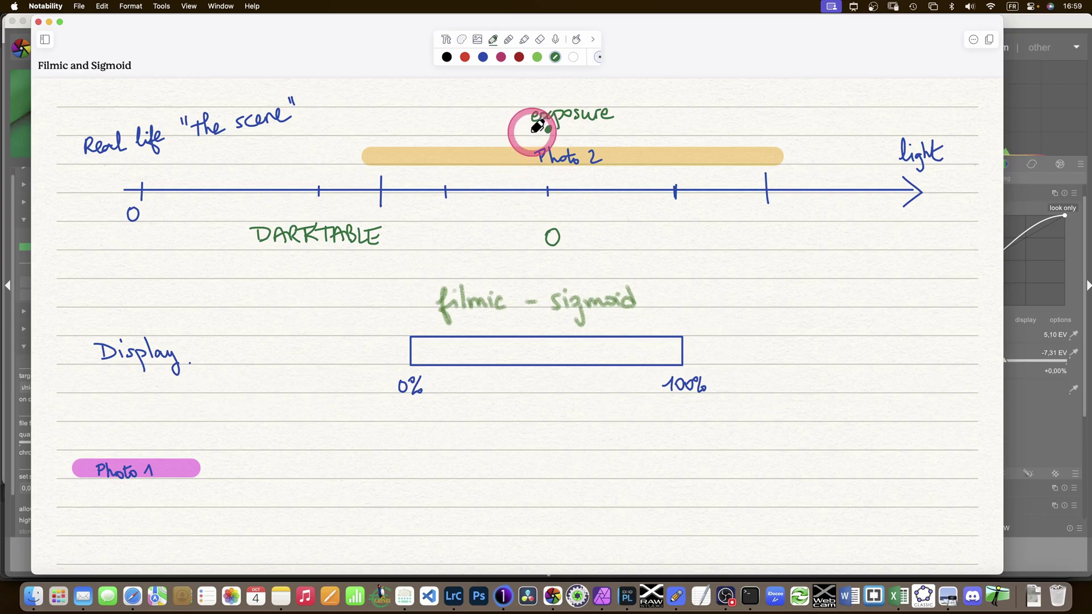
mouse_move(540, 127)
left_mouse_down()
mouse_move(373, 127)
mouse_move(380, 135)
left_mouse_up()
mouse_move(550, 129)
left_mouse_down()
mouse_move(782, 126)
mouse_move(774, 135)
mouse_move(784, 170)
left_mouse_up()
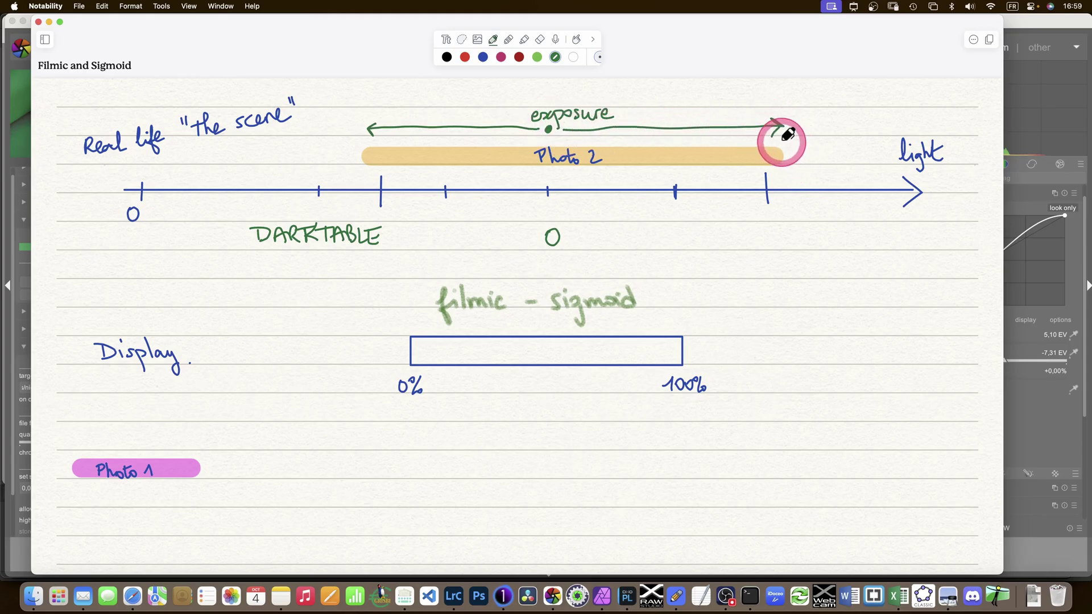
left_click_drag(362, 140, 360, 162)
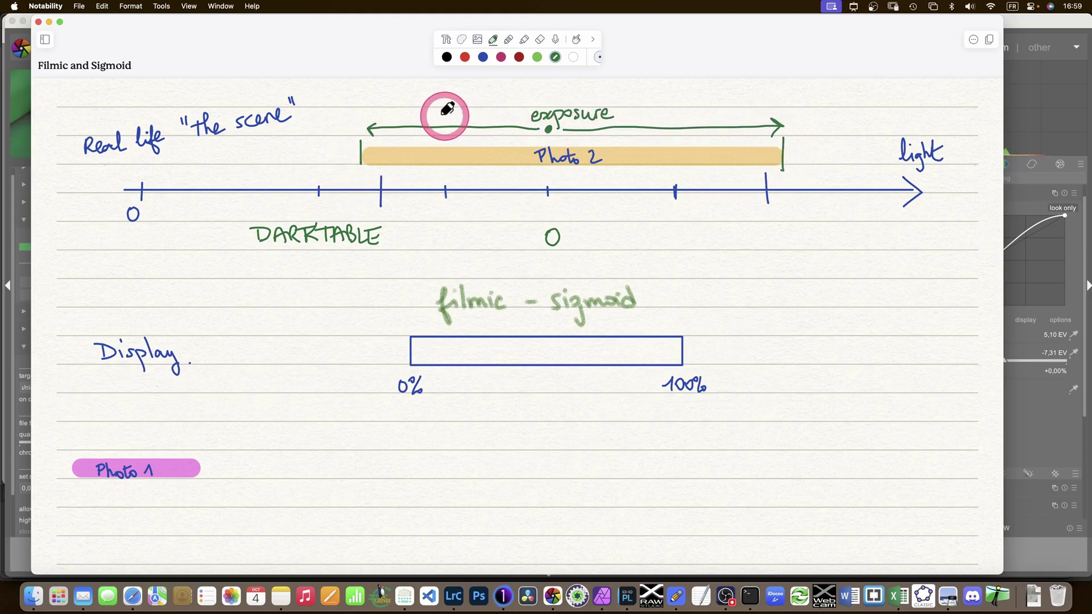
- Label the arrow -2,5EV and +3EV, then undo two extra arrows drawn to the display box
left_click_drag(431, 115, 457, 123)
mouse_move(469, 108)
left_mouse_down()
mouse_move(464, 121)
mouse_move(499, 107)
left_mouse_up()
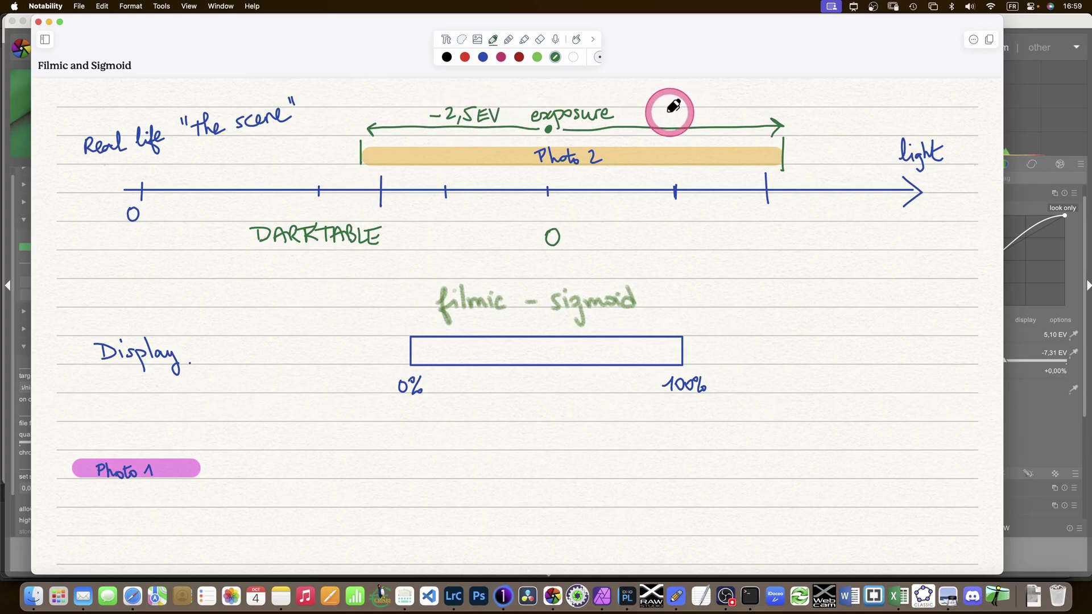
left_click_drag(669, 110, 701, 120)
mouse_move(708, 106)
left_mouse_down()
mouse_move(712, 119)
mouse_move(719, 105)
left_mouse_up()
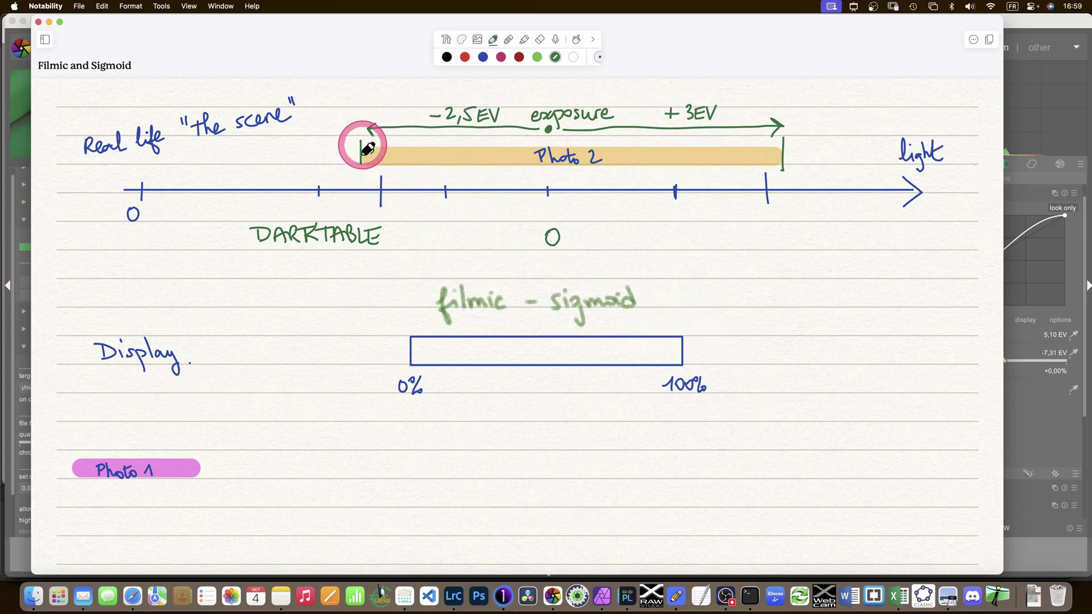
mouse_move(364, 170)
left_mouse_down()
mouse_move(397, 319)
mouse_move(413, 326)
left_mouse_up()
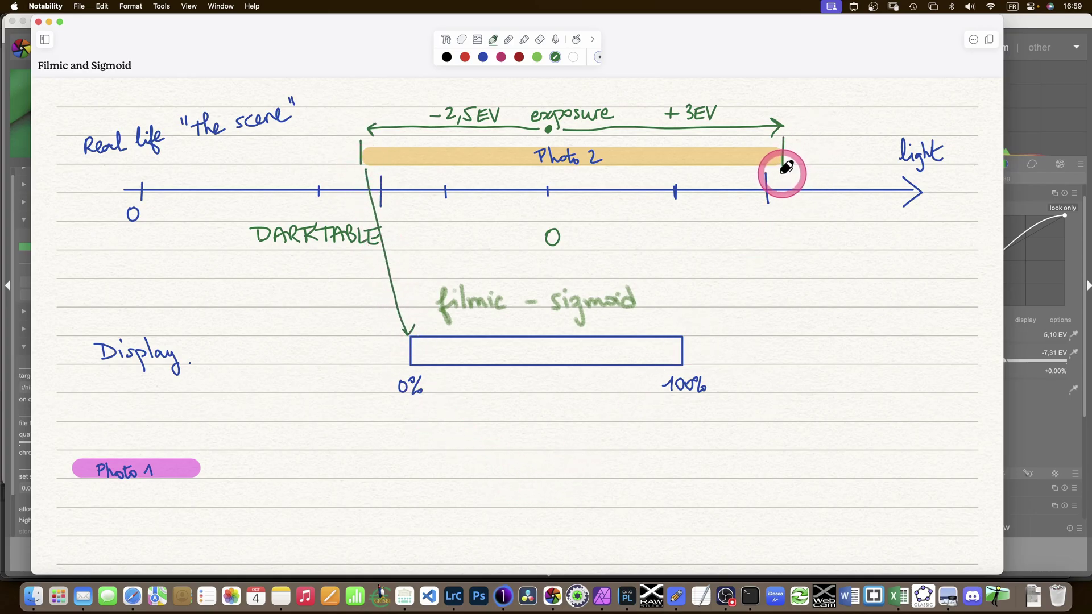
mouse_move(780, 170)
left_mouse_down()
mouse_move(742, 259)
mouse_move(696, 332)
left_mouse_up()
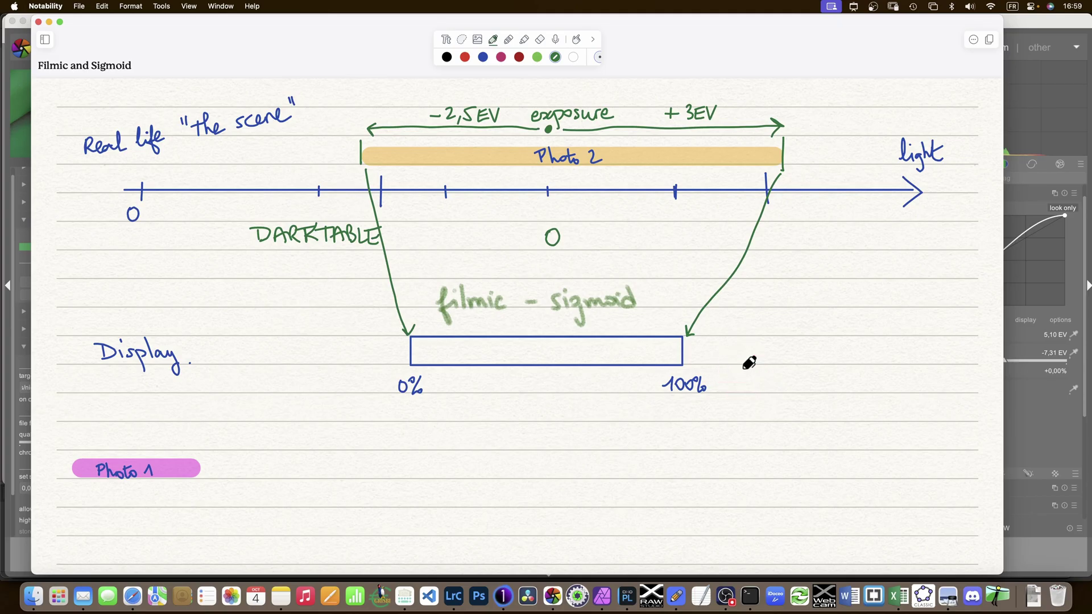
key("super+z")
key("super+z")
key("super+z")
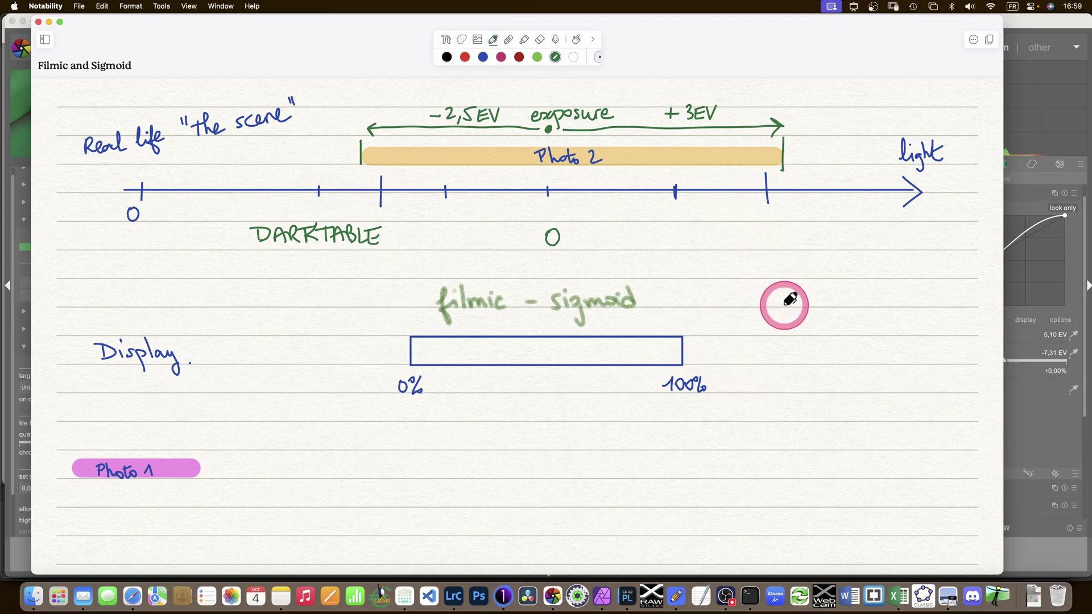
- Draw a light green +5EV arrow above the exposure arrow, linking the +5EV and +3EV ends to the Display box
left_click(537, 56)
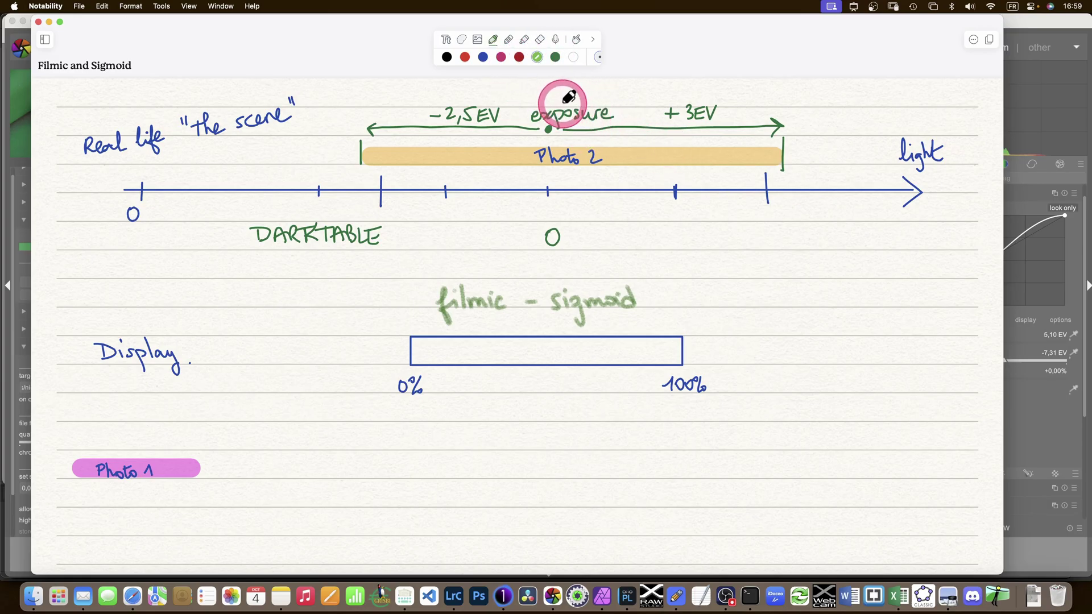
left_click_drag(562, 105, 870, 102)
mouse_move(763, 91)
left_mouse_down()
mouse_move(753, 94)
mouse_move(796, 93)
mouse_move(800, 102)
left_mouse_up()
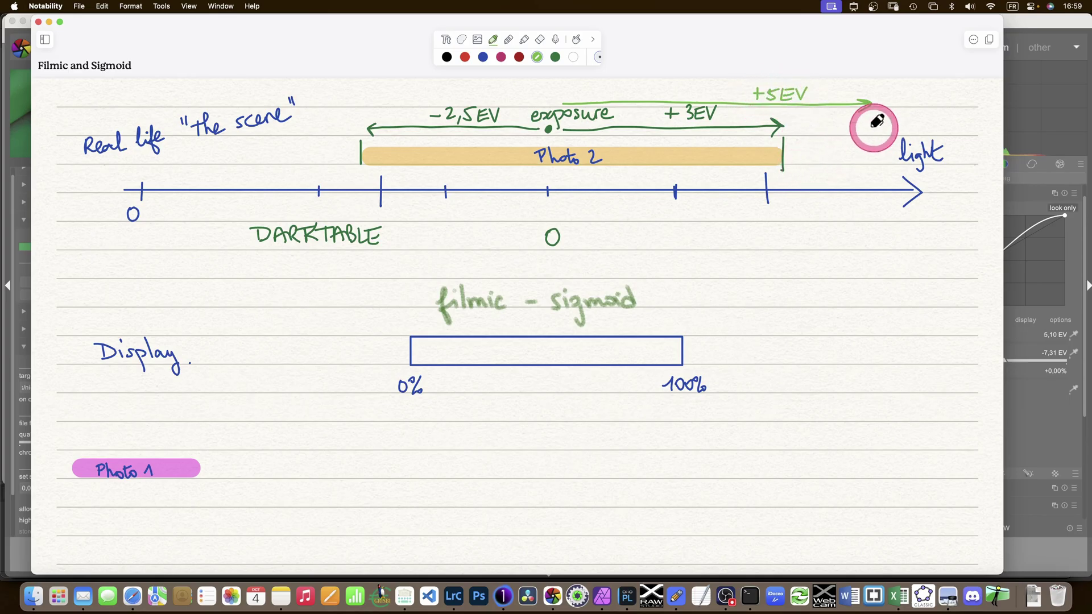
left_click_drag(857, 130, 687, 335)
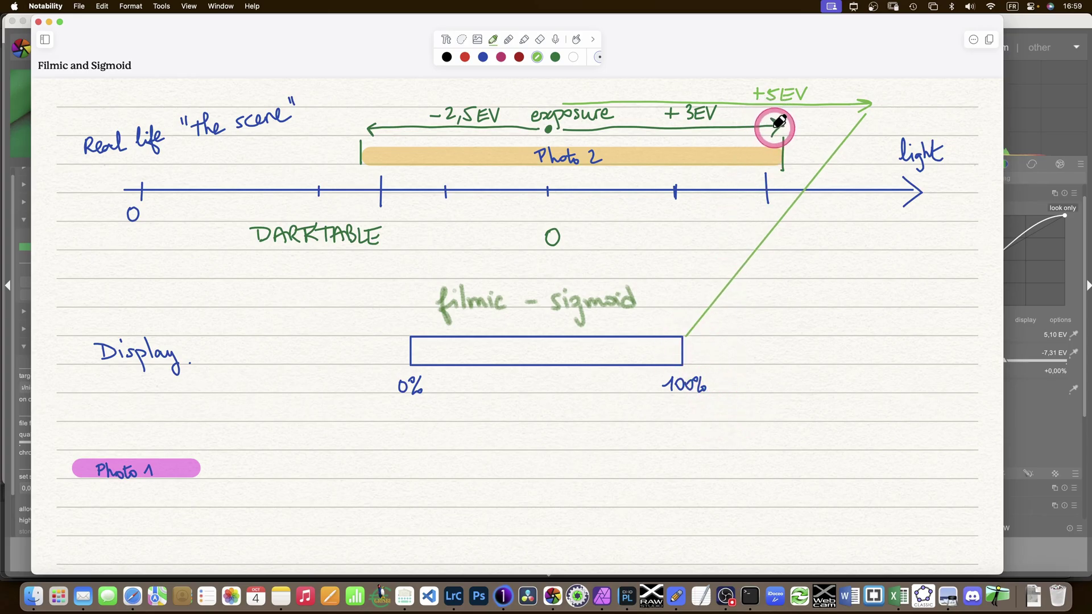
left_click_drag(778, 122, 648, 334)
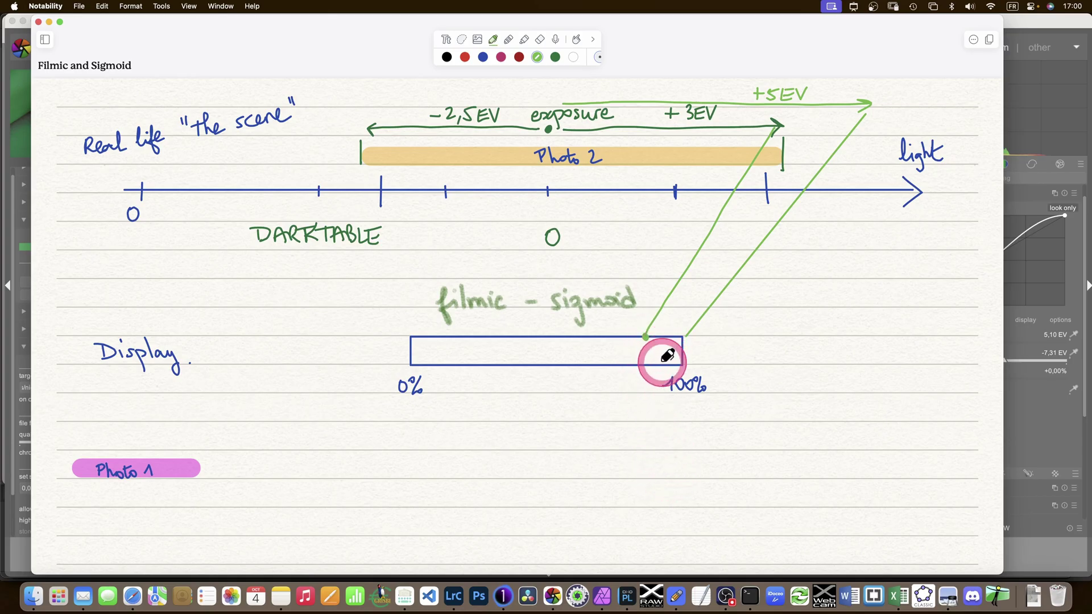
- Erase the light green +5EV arrow, its label and the two lines to the Display box
left_click(543, 39)
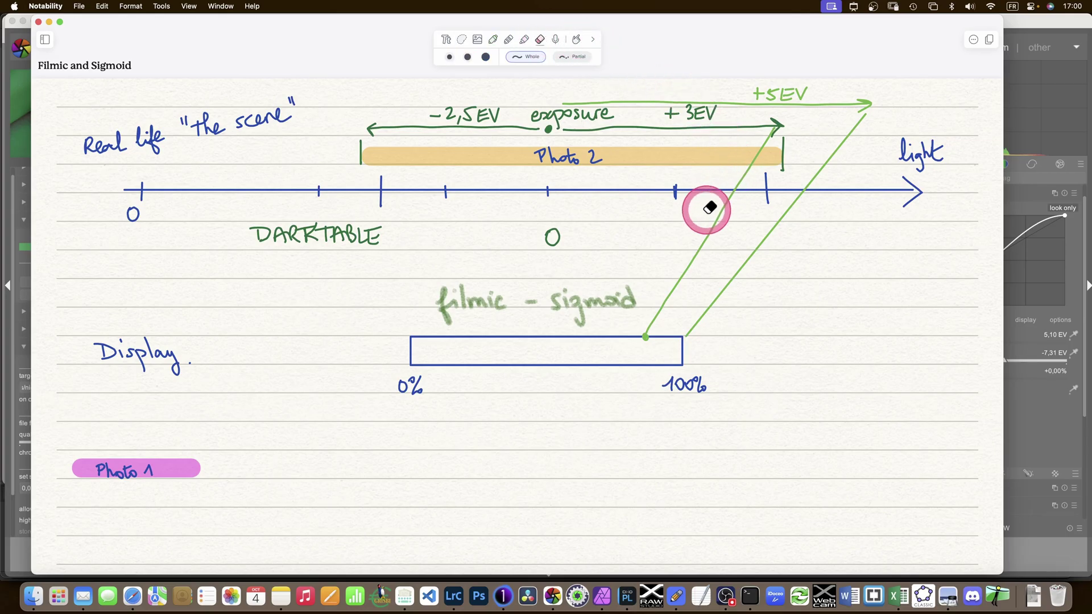
left_click_drag(707, 207, 776, 259)
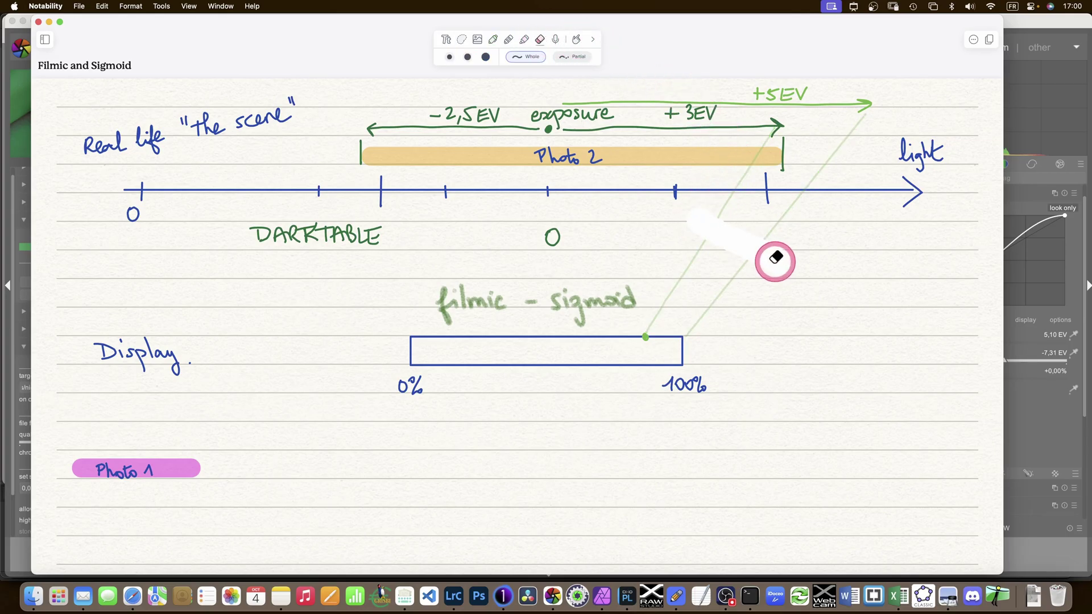
left_click(540, 39)
mouse_move(807, 95)
left_mouse_down()
mouse_move(792, 93)
mouse_move(804, 109)
mouse_move(774, 98)
left_mouse_up()
left_click(557, 39)
left_click(540, 39)
left_click(524, 38)
left_click(458, 38)
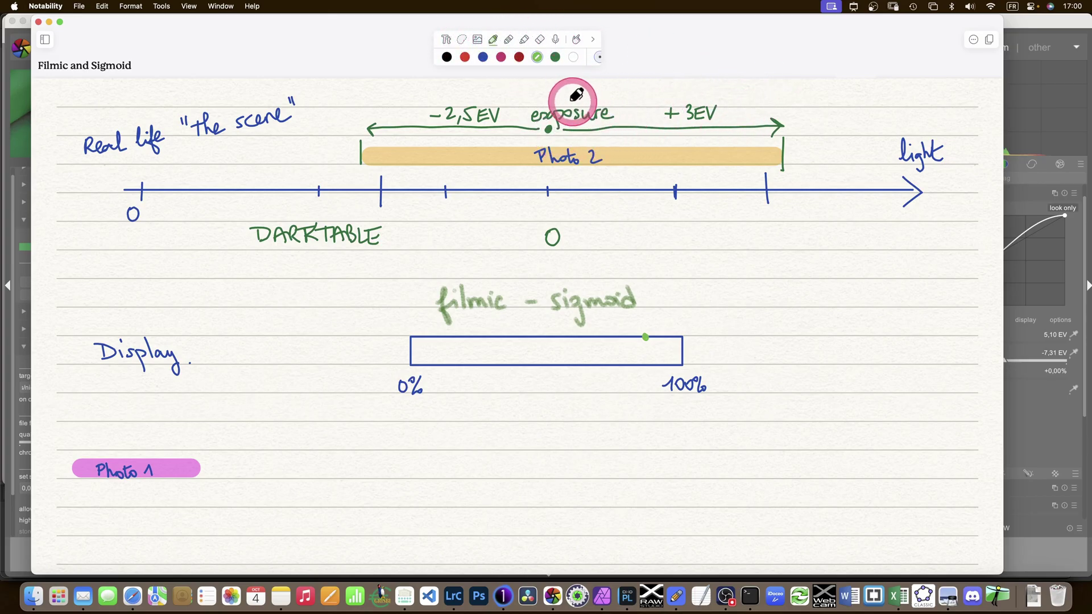
- Draw a light green +2EV arrow with lines to the Display box, and hatch Photo 2's right end
left_click_drag(559, 88, 705, 87)
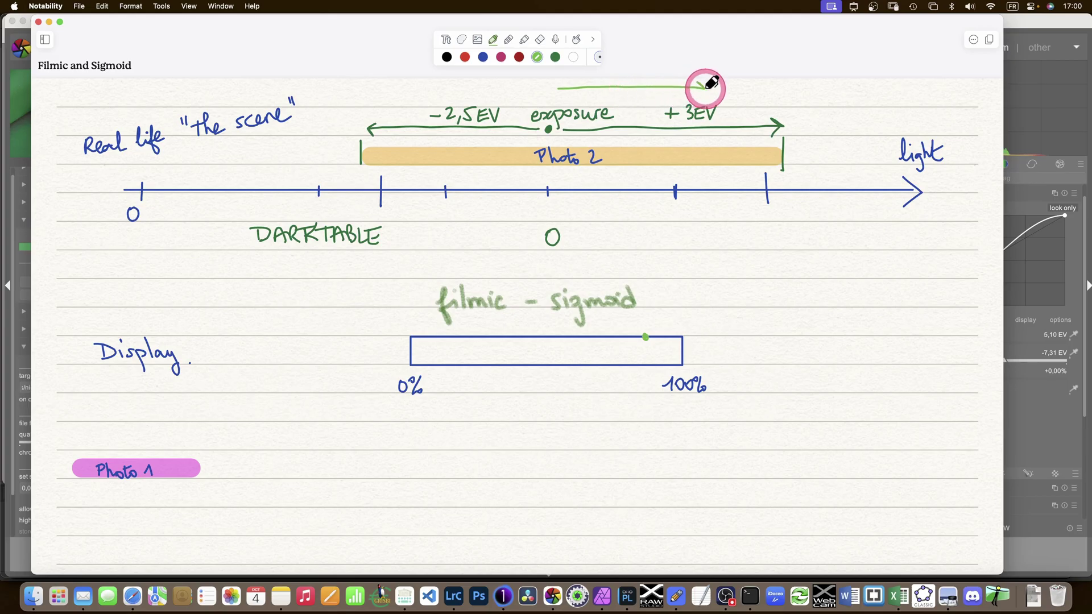
left_click_drag(633, 80, 639, 84)
mouse_move(650, 79)
left_mouse_down()
mouse_move(707, 108)
mouse_move(707, 91)
mouse_move(679, 330)
left_mouse_up()
left_click_drag(674, 322, 683, 322)
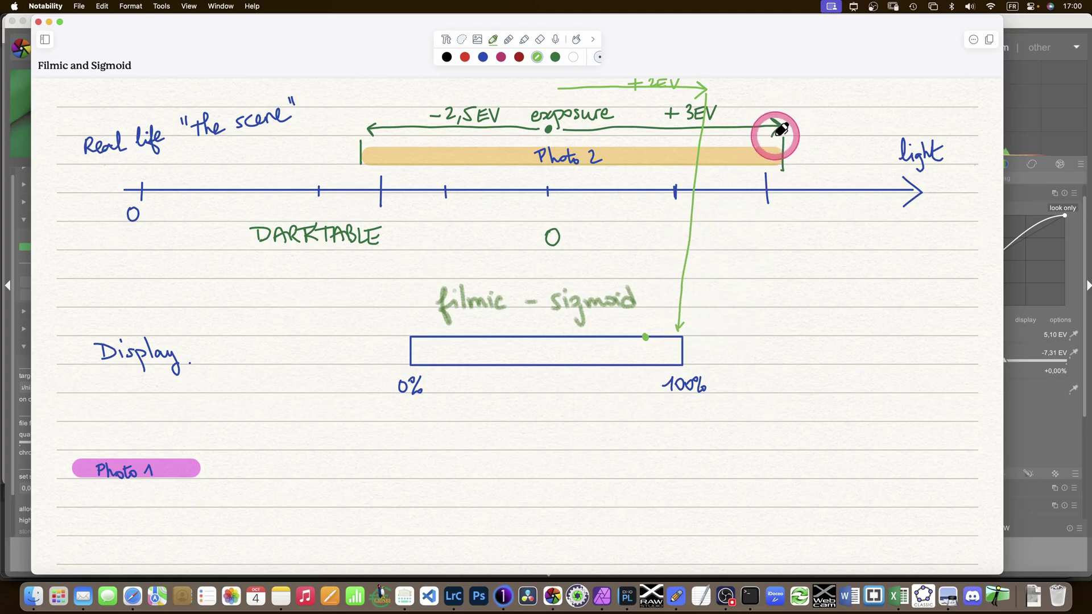
left_click_drag(777, 132, 764, 345)
mouse_move(730, 149)
left_mouse_down()
mouse_move(701, 163)
mouse_move(744, 149)
mouse_move(745, 163)
mouse_move(775, 154)
left_mouse_up()
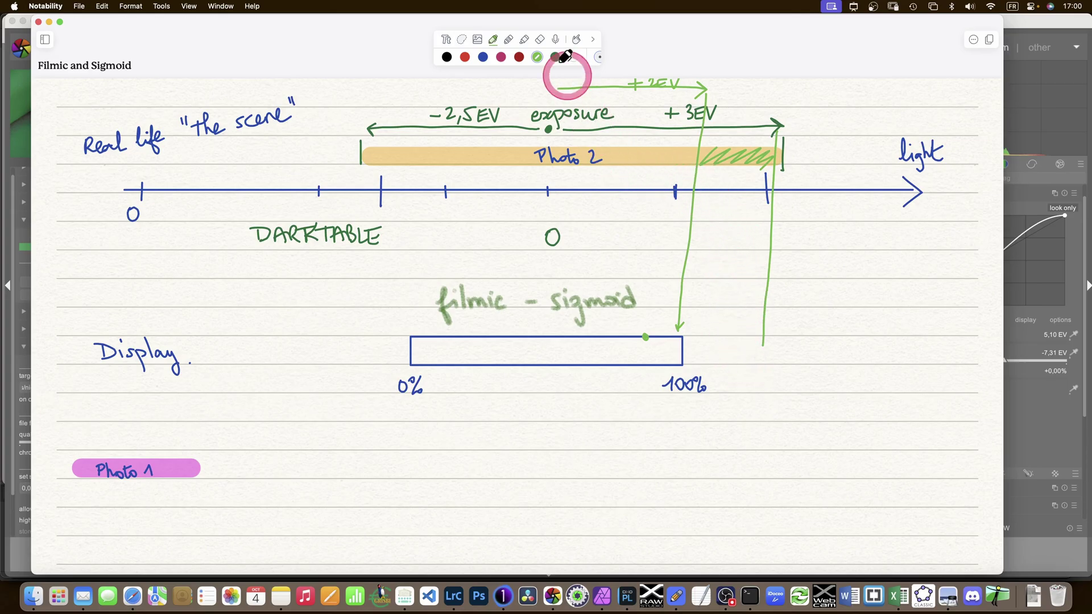
- Erase the long light green line and the +2EV arrow, returning to the pen
left_click(540, 40)
left_click_drag(663, 252, 793, 254)
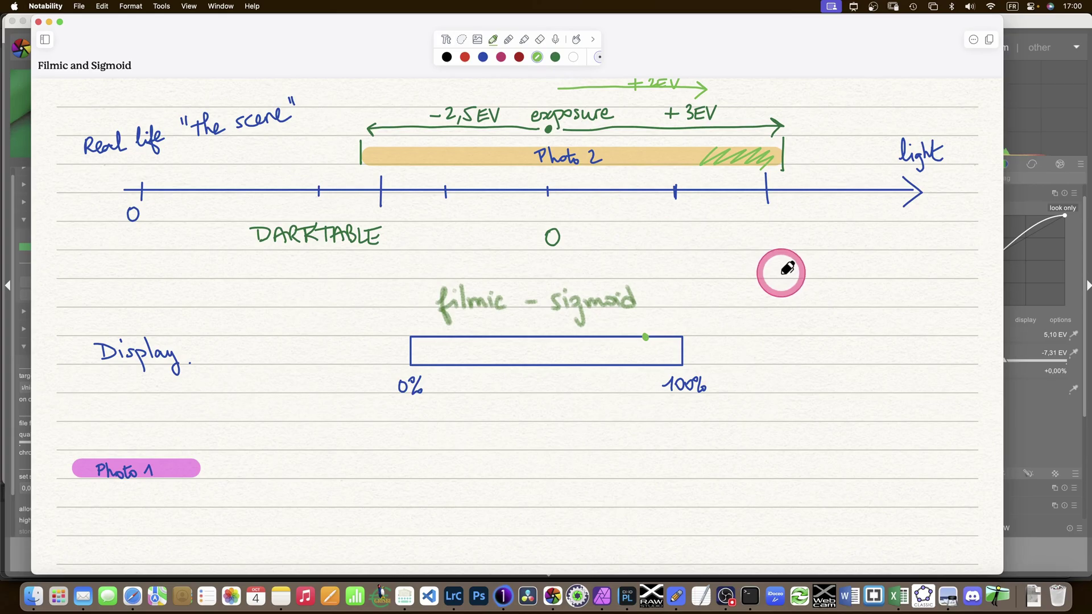
left_click_drag(624, 81, 683, 76)
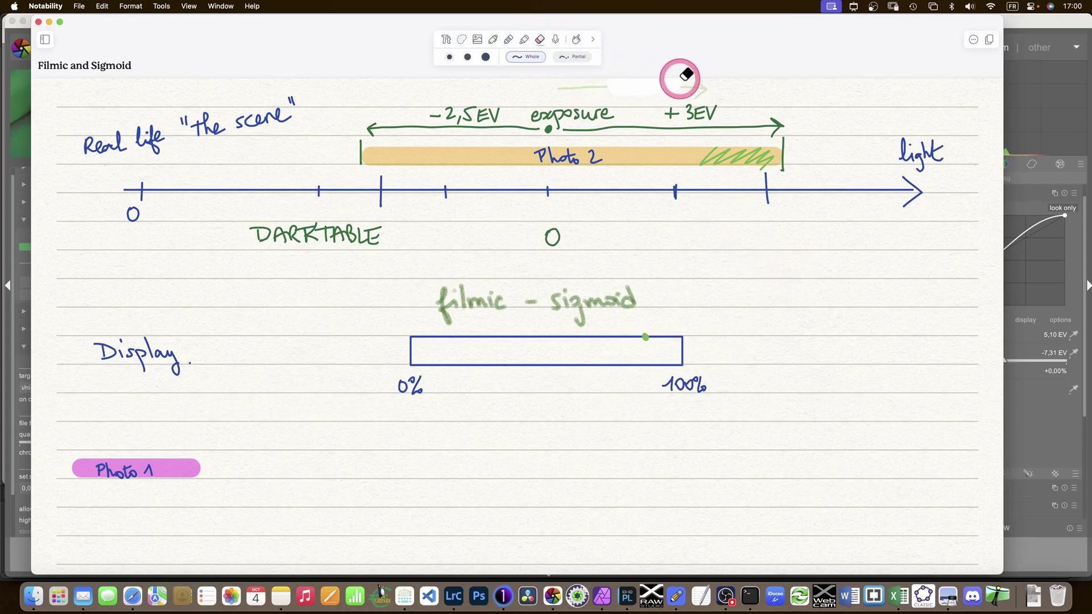
key("p")
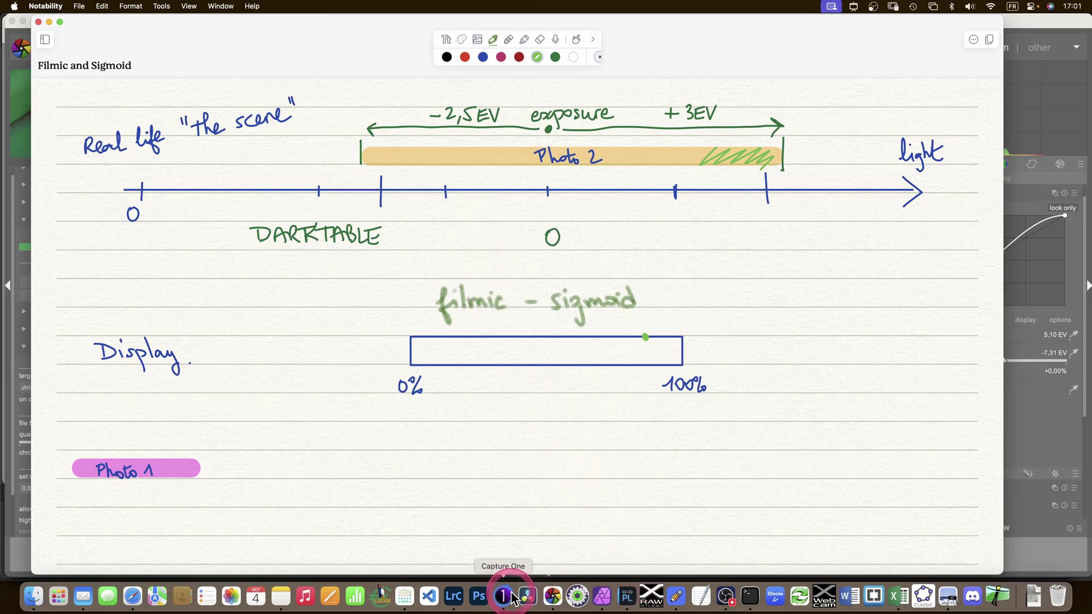
- Auto-tune filmic rgb to white 1.96 EV and black −3.51 EV, showing the labelled look + mapping (lin) graph
key("super+Tab")
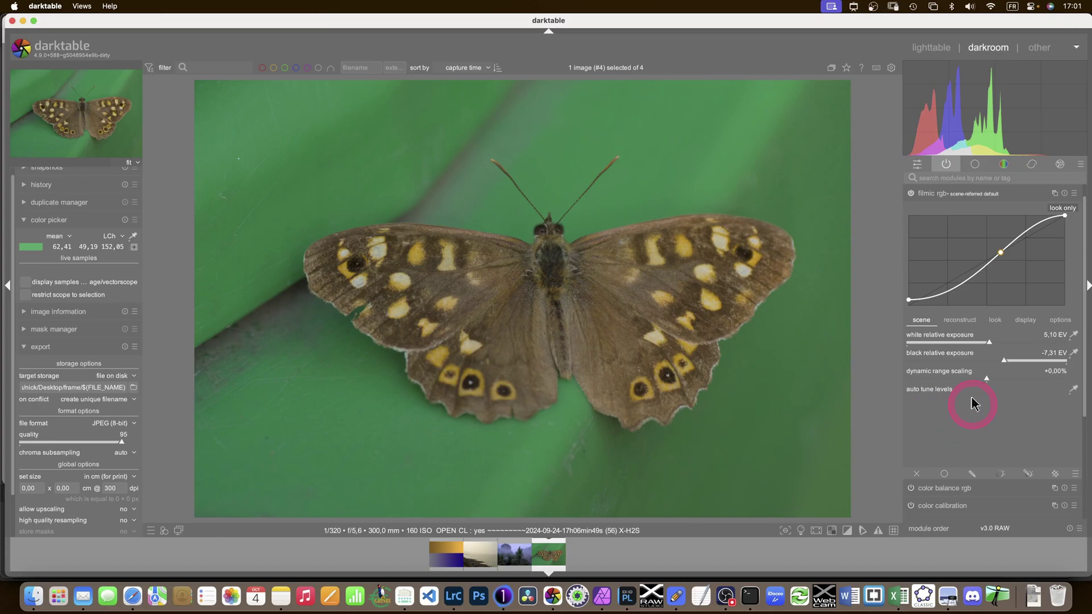
left_click(1074, 390)
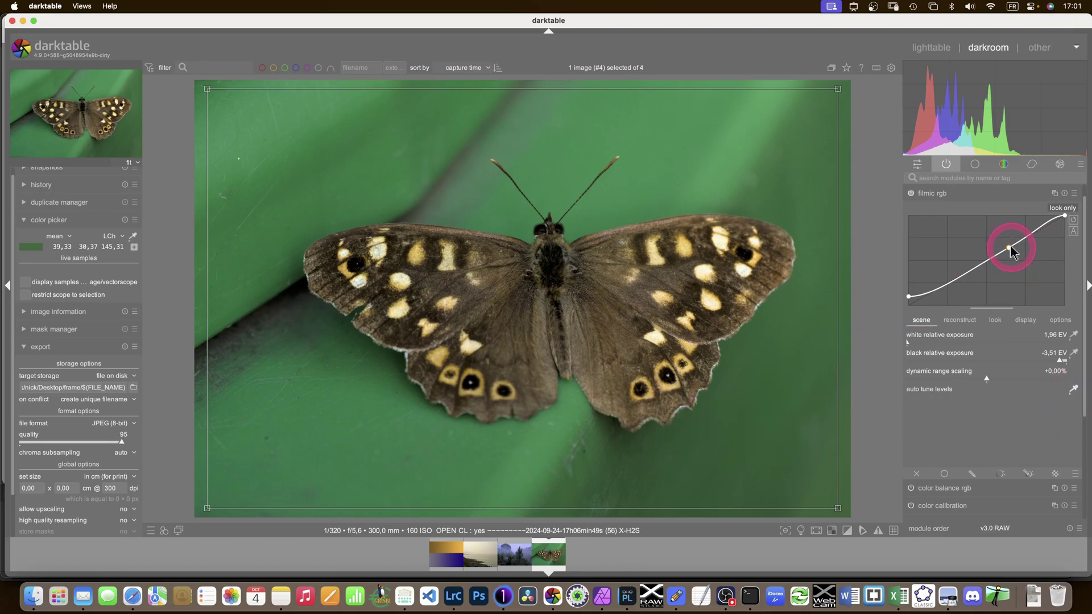
left_click(1074, 231)
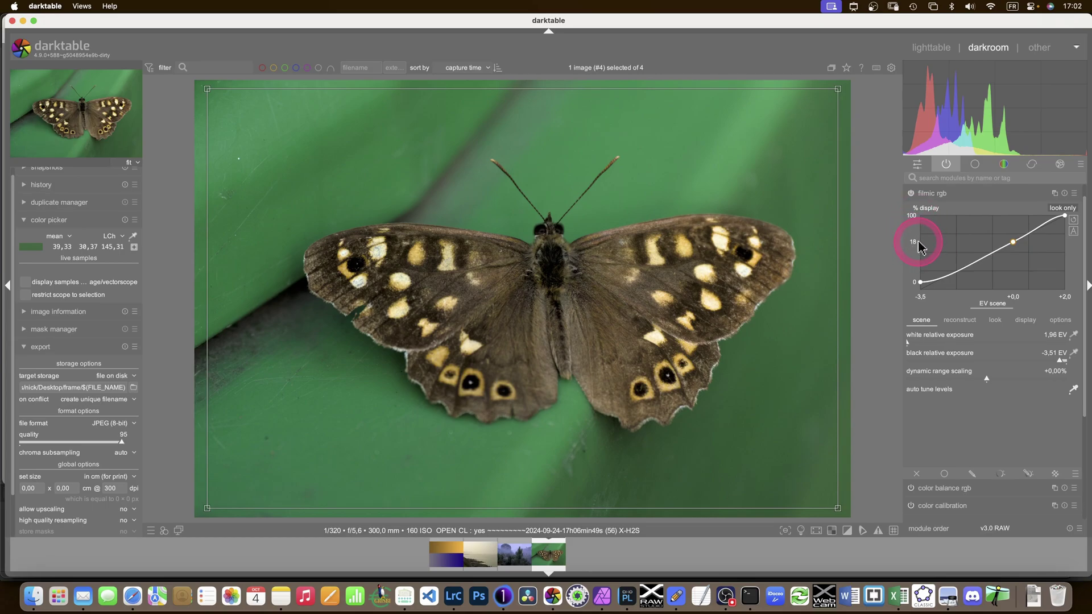
left_click(1075, 231)
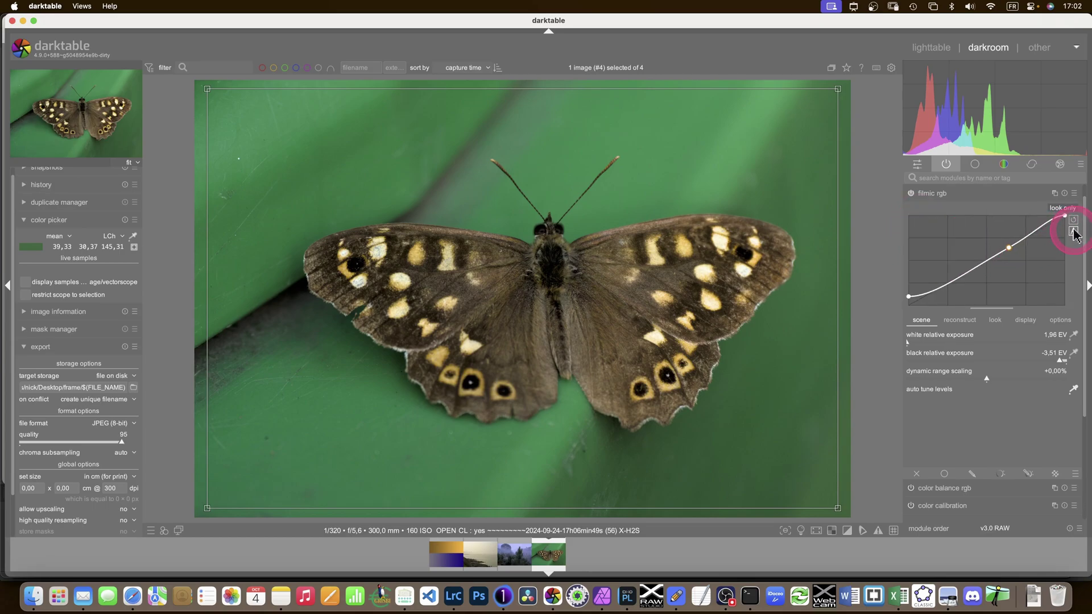
left_click(1075, 231)
left_click(1074, 221)
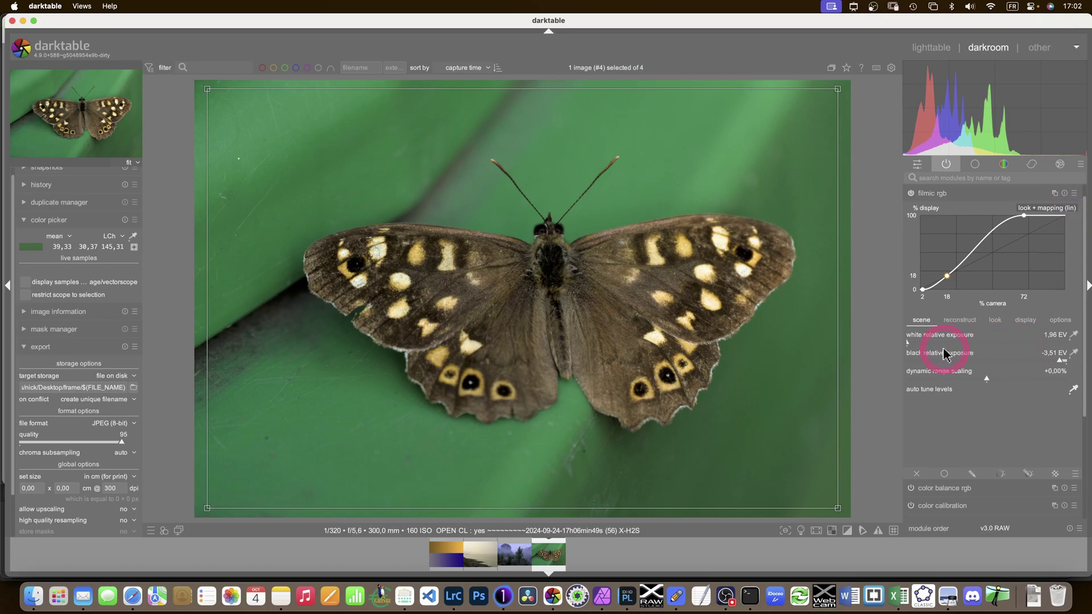
- Cycle the filmic graph through log to dynamic range mapping, linking scene −3.5 to +2.0 EV to display 0–100%
left_click(1073, 221)
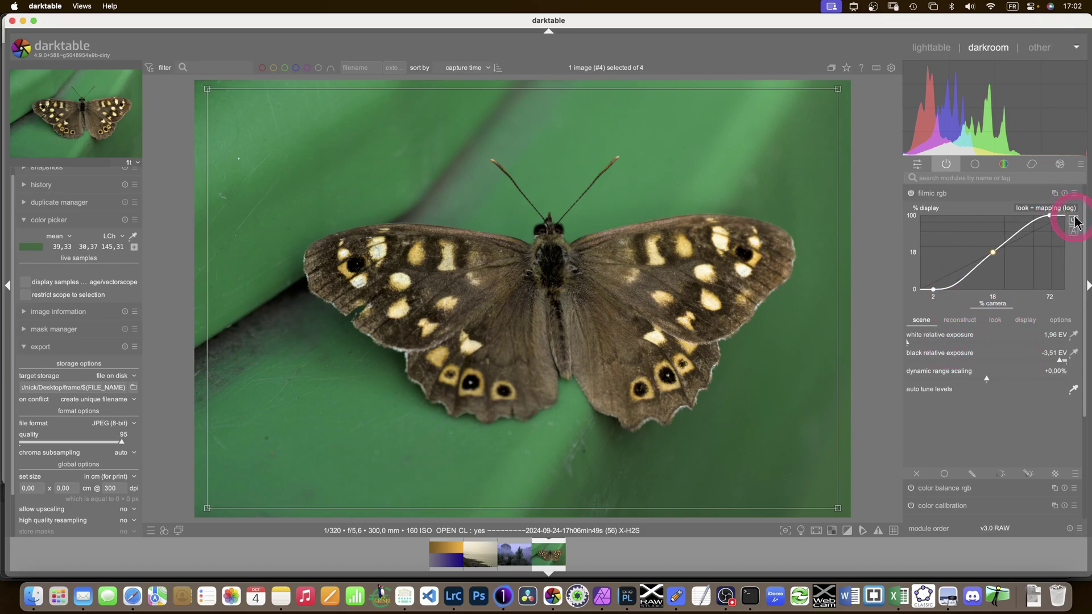
left_click(1074, 221)
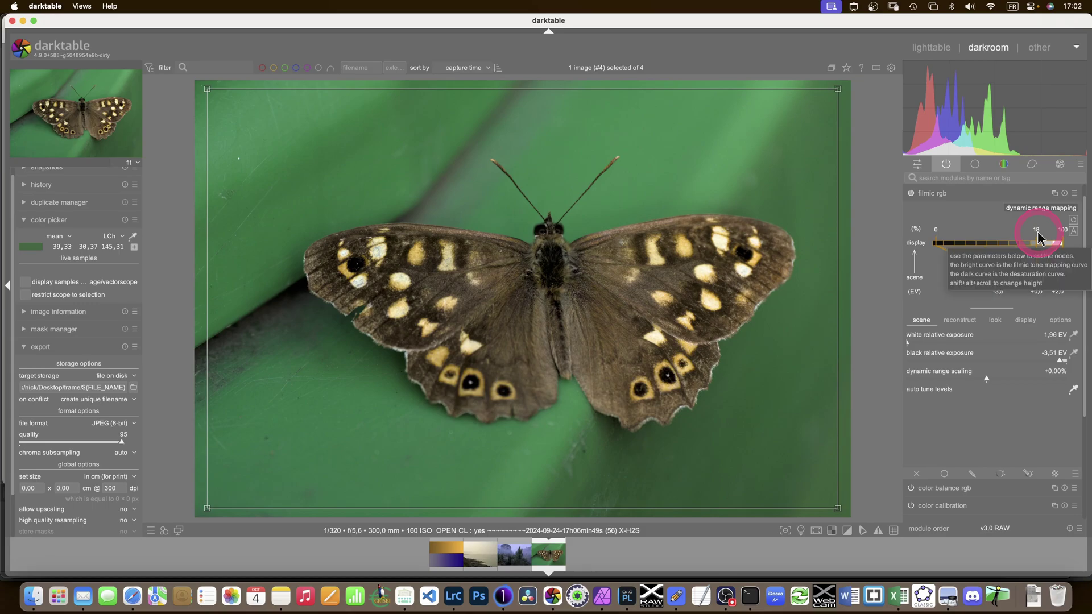
left_click_drag(1038, 238, 1038, 296)
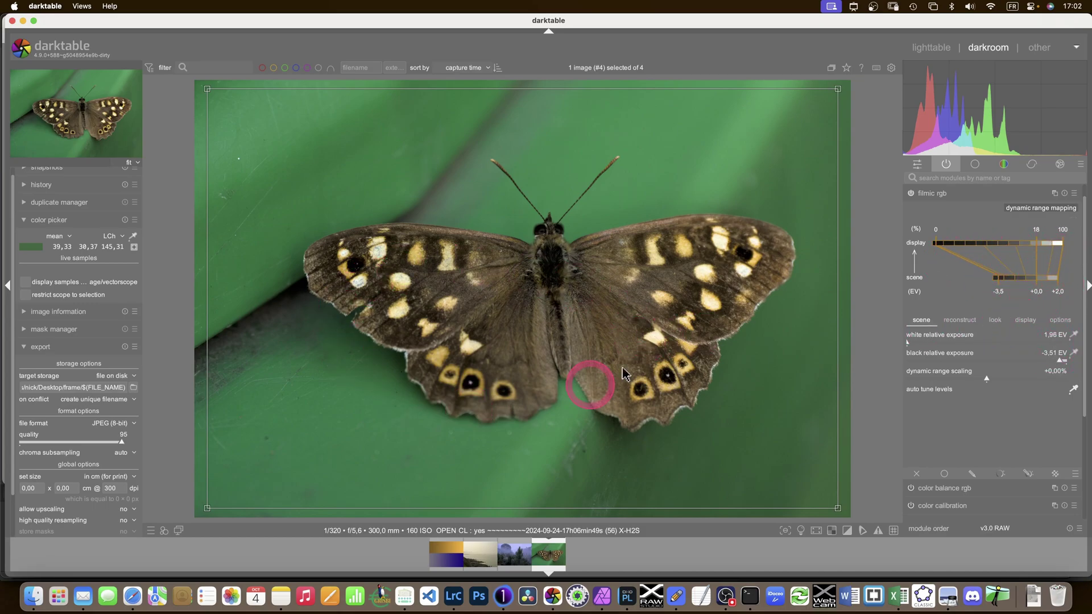
- Set filmic rgb white relative exposure to 3.99 EV and black relative exposure to −3.00 EV
left_click_drag(911, 346, 934, 345)
mouse_move(949, 345)
left_mouse_down()
mouse_move(981, 342)
mouse_move(961, 341)
left_mouse_up()
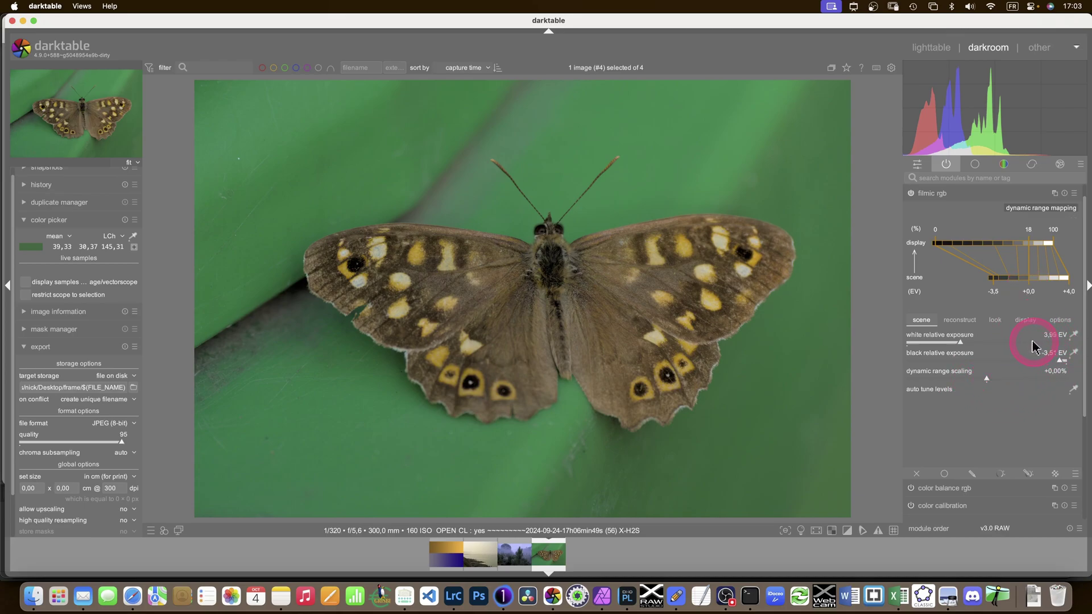
mouse_move(1053, 361)
left_mouse_down()
mouse_move(963, 373)
mouse_move(974, 373)
mouse_move(974, 394)
mouse_move(974, 359)
mouse_move(992, 364)
mouse_move(969, 392)
mouse_move(992, 397)
mouse_move(1049, 363)
mouse_move(629, 546)
mouse_move(654, 390)
mouse_move(744, 353)
mouse_move(673, 508)
mouse_move(969, 360)
mouse_move(935, 273)
mouse_move(933, 293)
mouse_move(940, 252)
left_mouse_up()
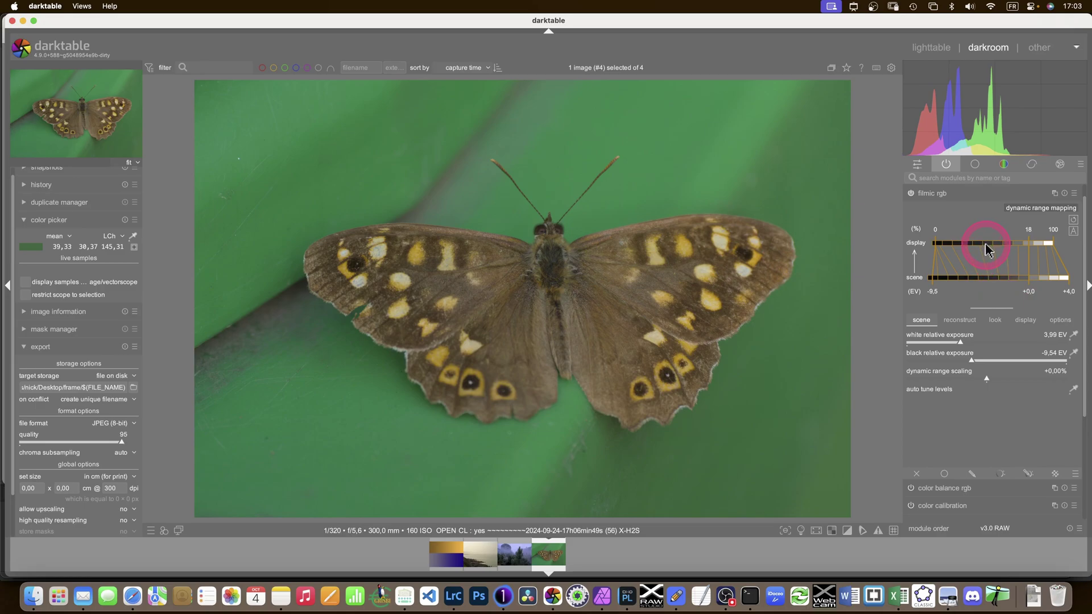
left_click_drag(975, 361, 1084, 366)
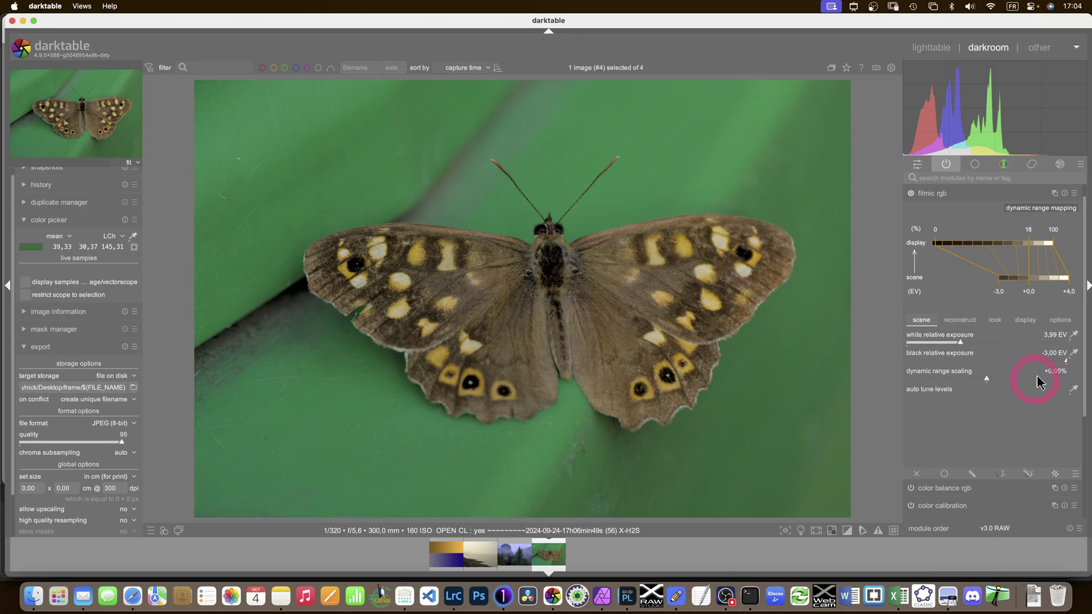
- Re-run filmic auto tune levels, switch the graph to look only, and re-adjust white and black exposure by eye
left_click(1074, 390)
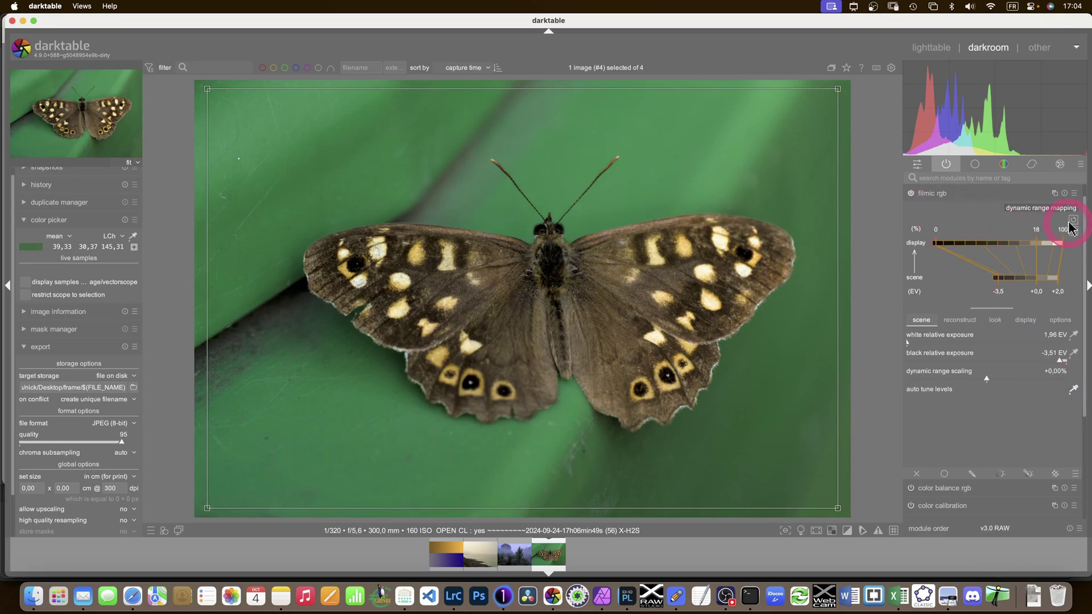
left_click(1071, 222)
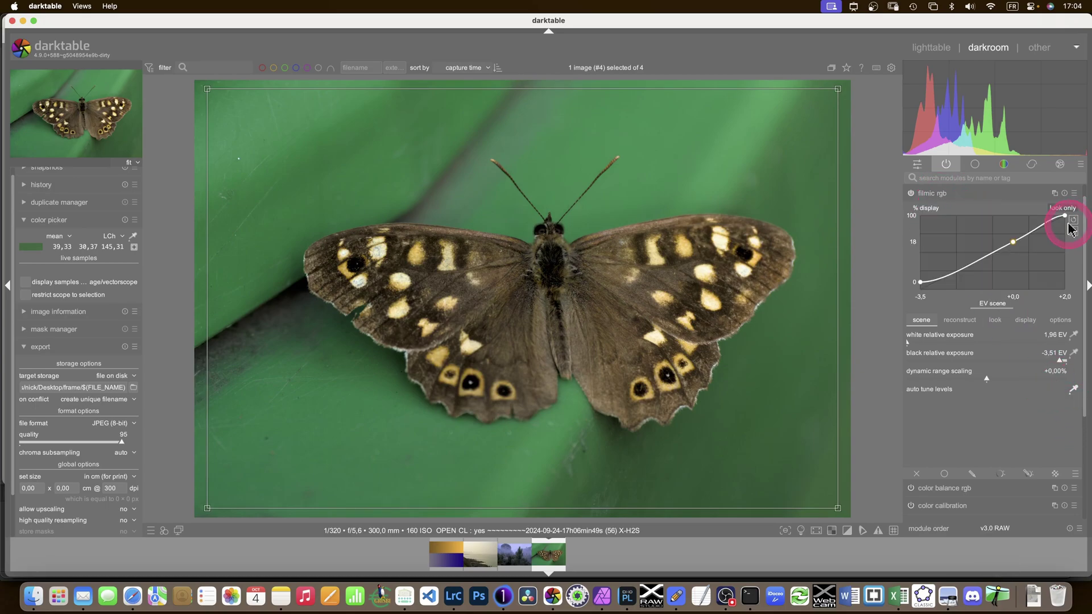
left_click(1073, 391)
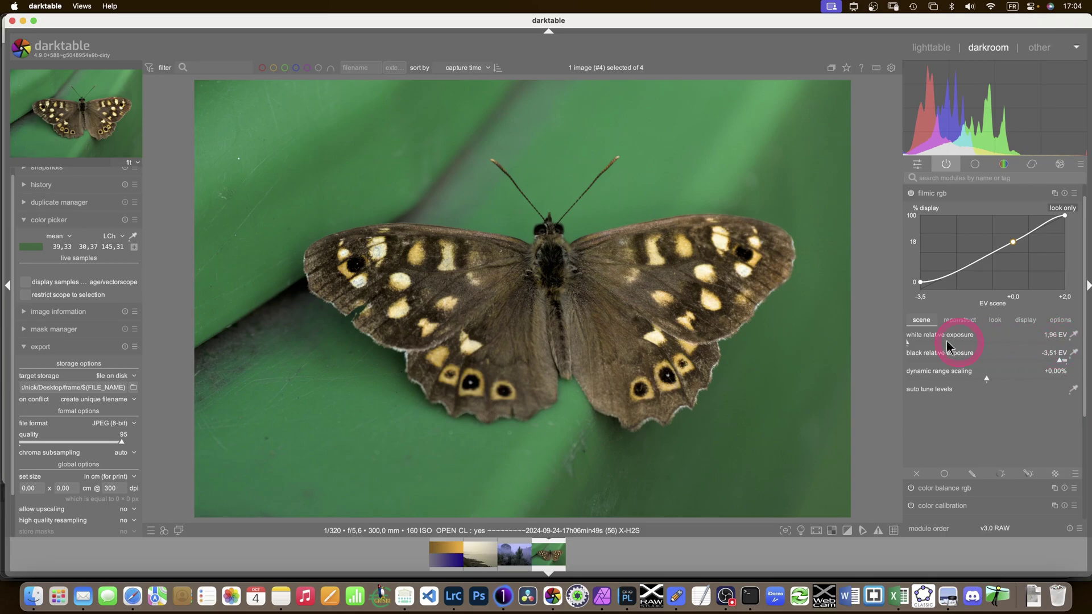
left_click_drag(907, 343, 940, 346)
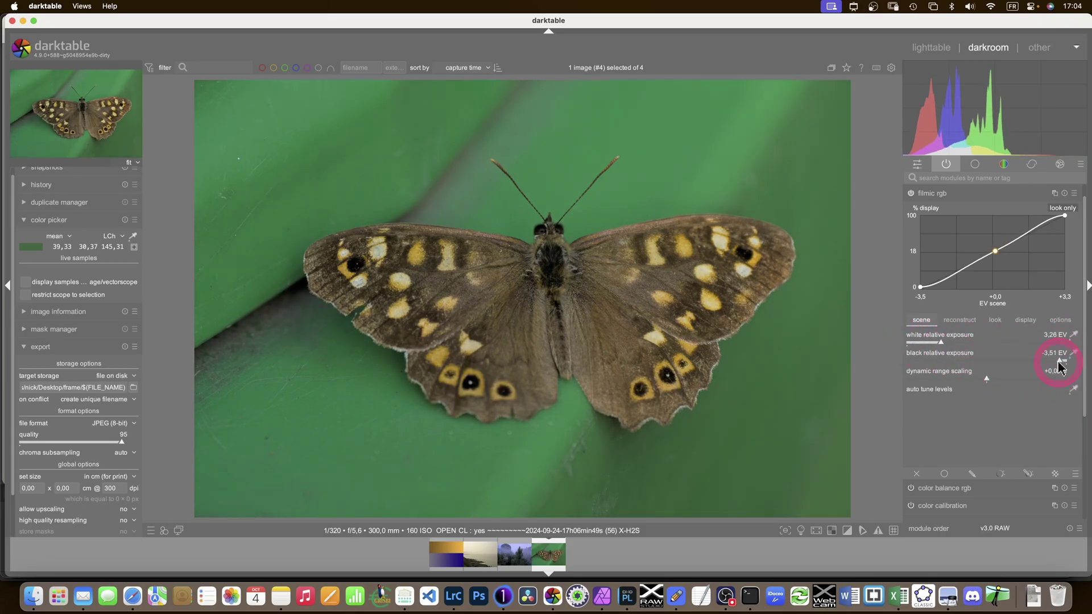
mouse_move(1061, 367)
left_mouse_down()
mouse_move(1027, 367)
mouse_move(1059, 368)
left_mouse_up()
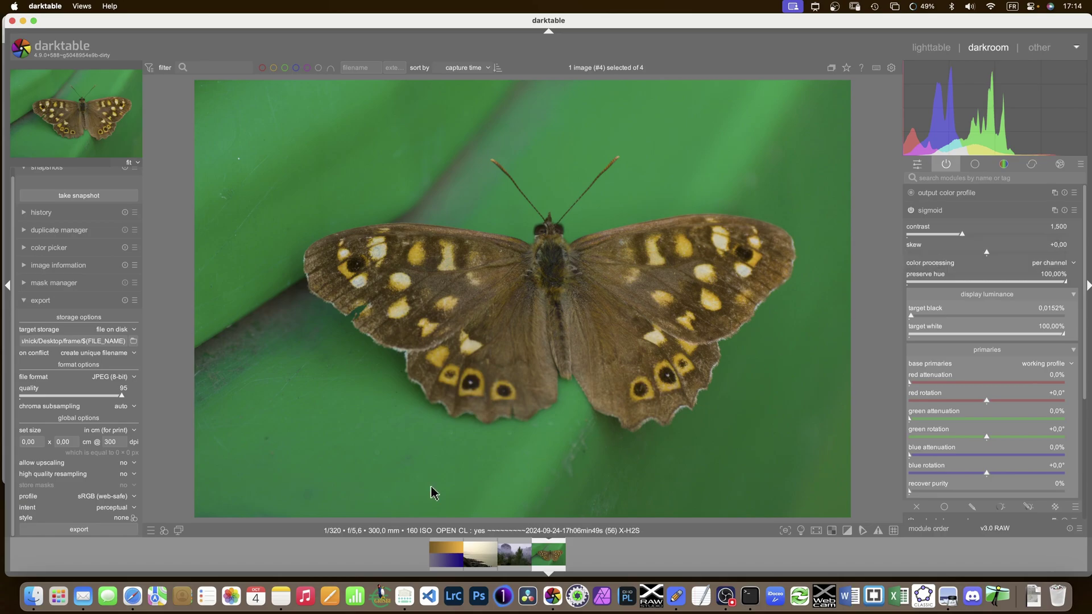
left_click(132, 598)
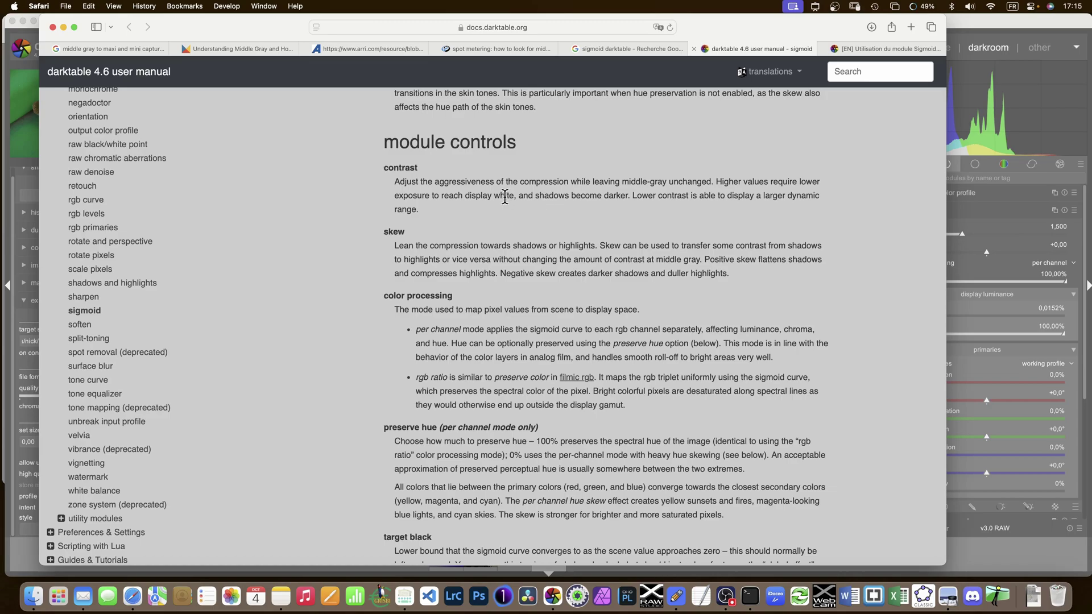
left_click(553, 597)
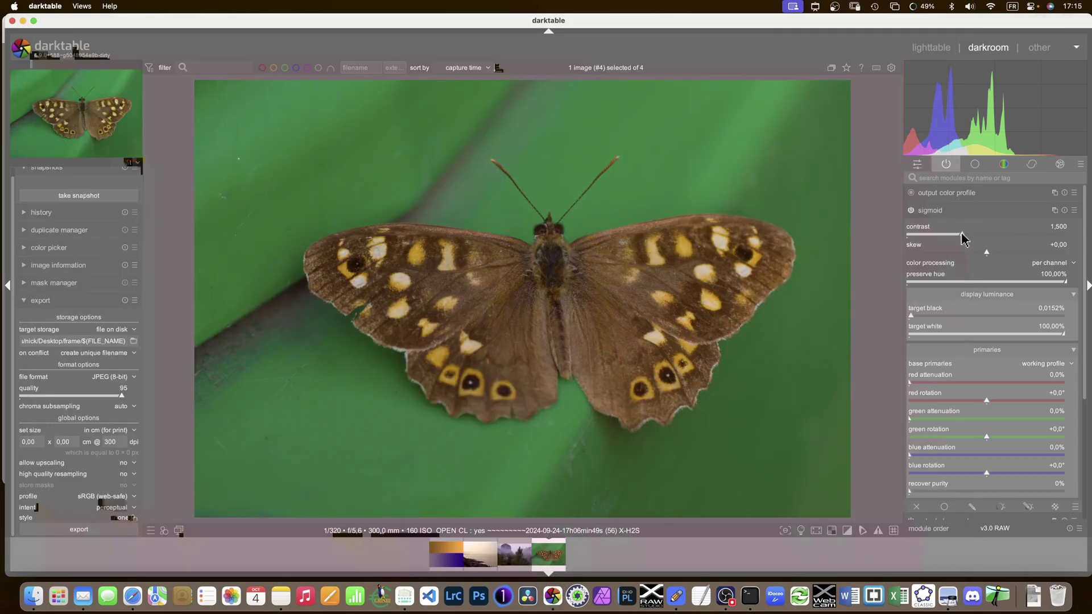
- Nudge the butterfly's sigmoid contrast, then open the foggy tree photo and raise its sigmoid contrast to 2.473
mouse_move(965, 237)
left_mouse_down()
mouse_move(1076, 239)
mouse_move(962, 241)
left_mouse_up()
left_click(514, 562)
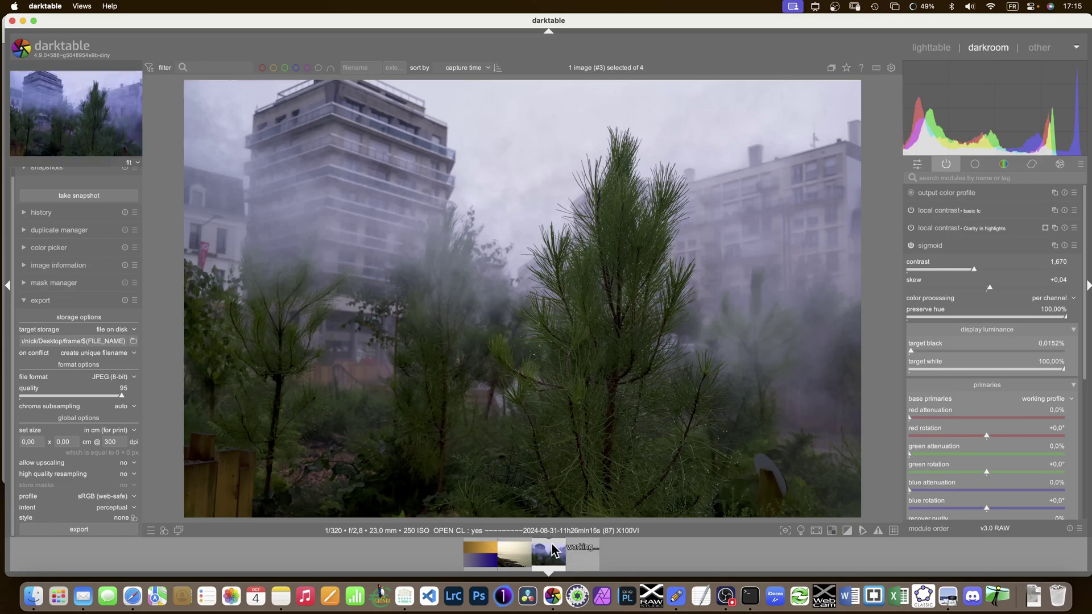
left_click(931, 246)
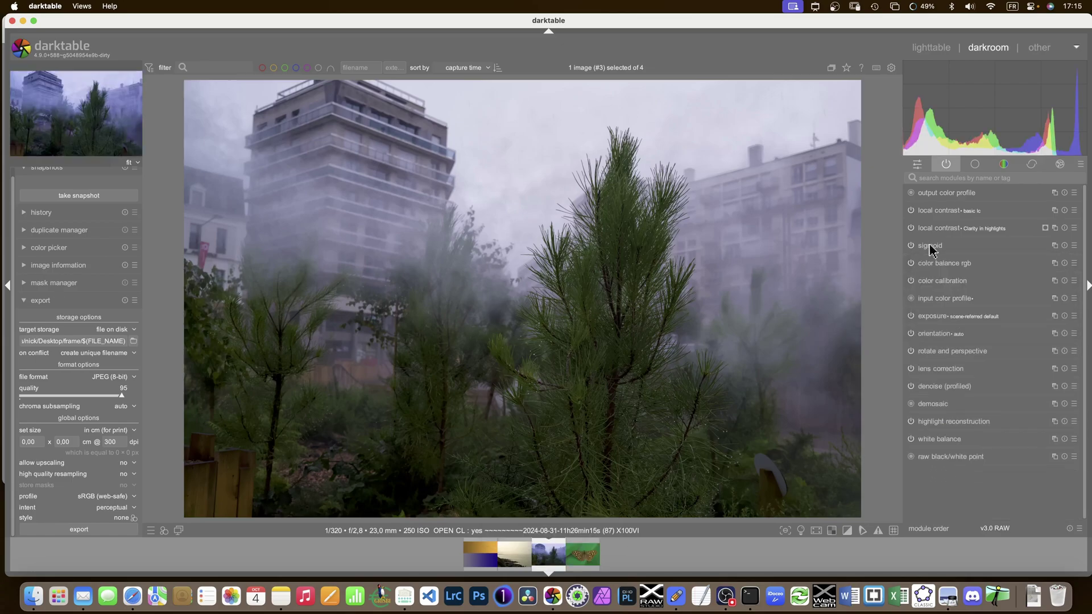
left_click(933, 248)
left_click_drag(975, 222, 1034, 220)
left_click(1037, 220)
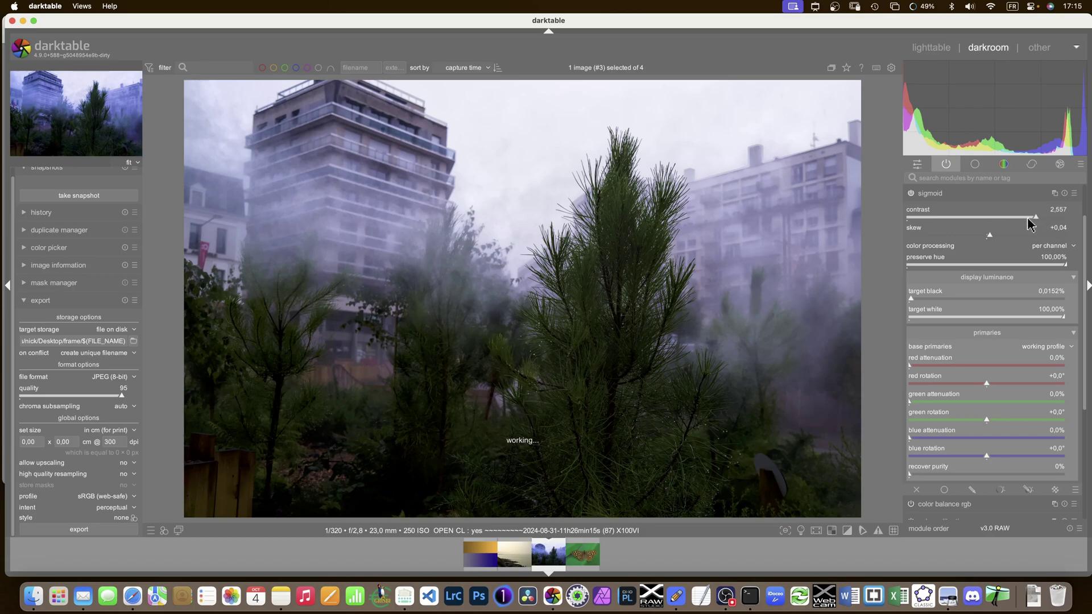
left_click(1028, 219)
left_click(1030, 219)
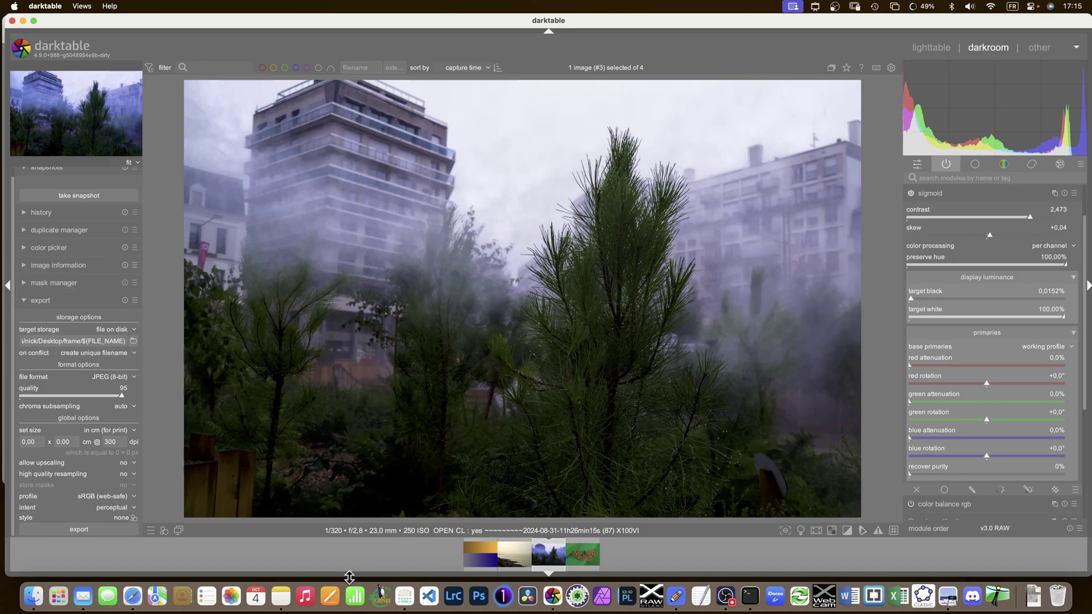
left_click(133, 596)
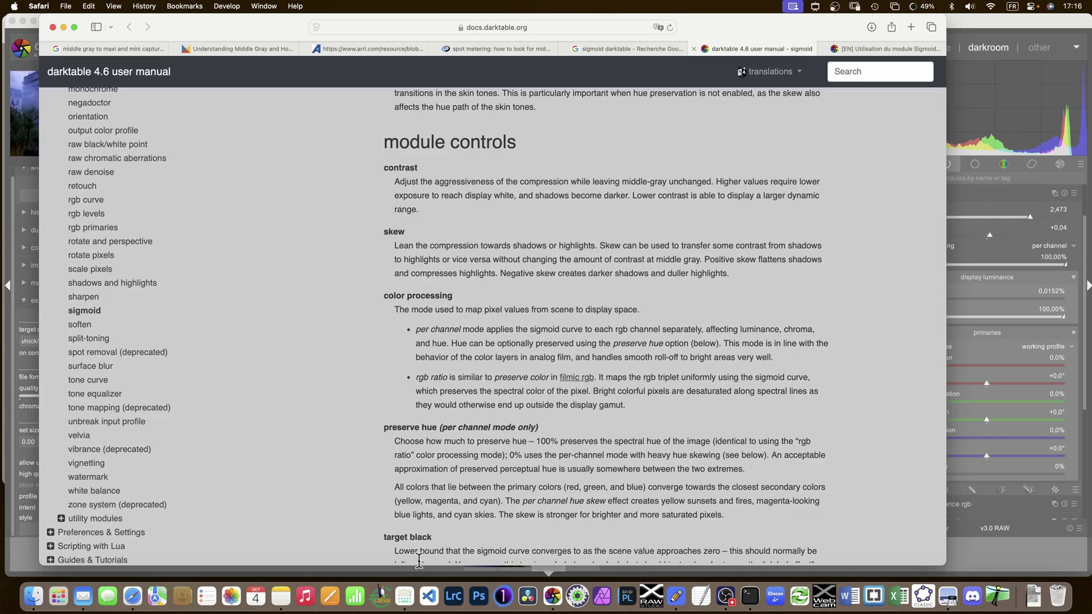
left_click(553, 596)
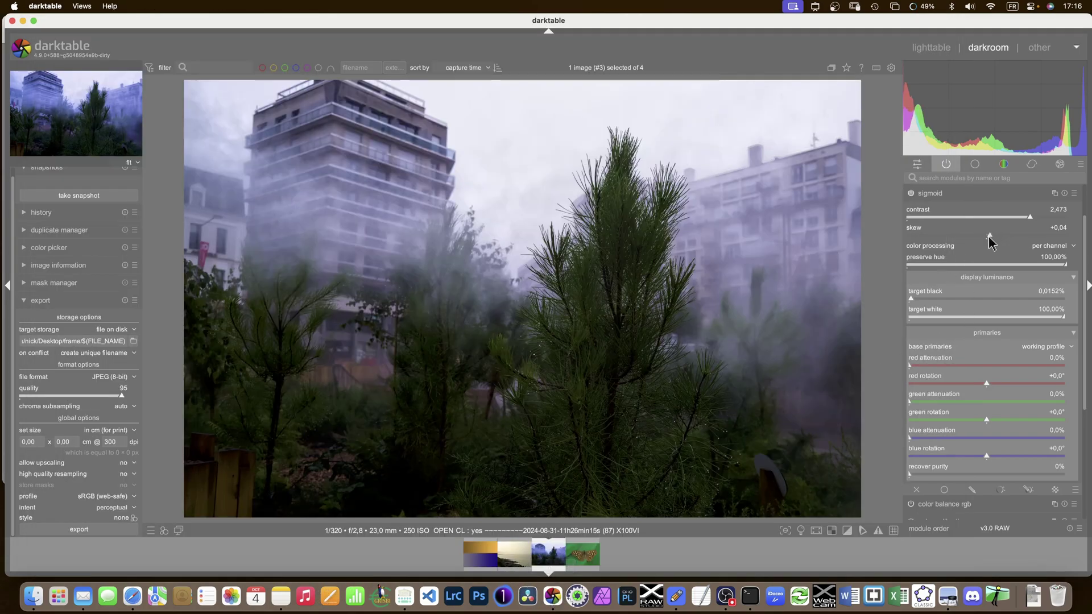
- Try sigmoid skew from maximum to negative, then settle on contrast 1.563 and skew +0.19
mouse_move(990, 239)
left_mouse_down()
mouse_move(1068, 239)
mouse_move(983, 244)
left_mouse_up()
left_click_drag(996, 243, 907, 246)
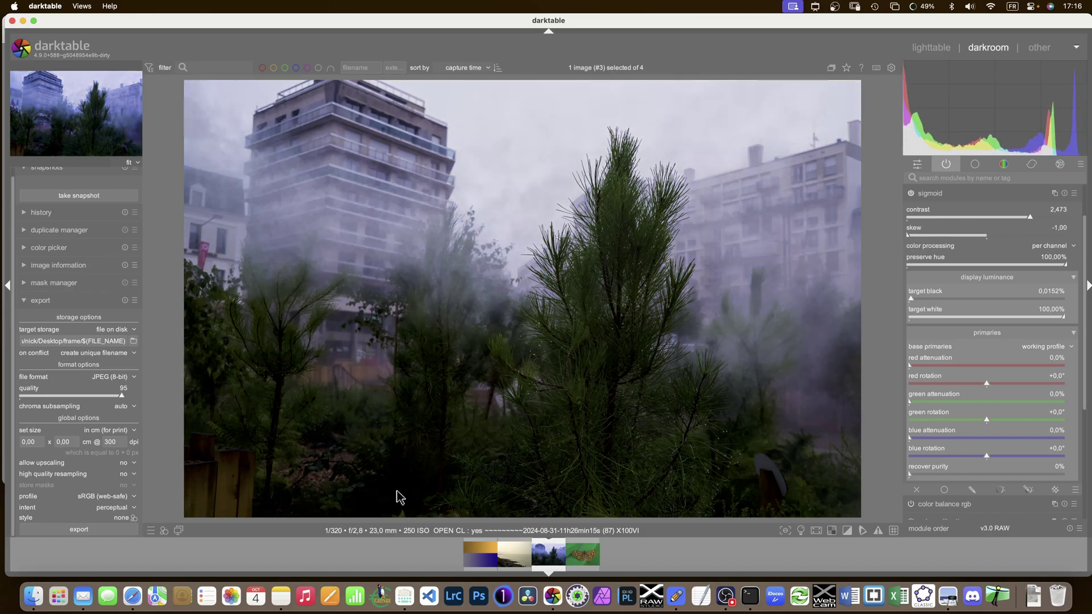
left_click_drag(914, 239, 984, 235)
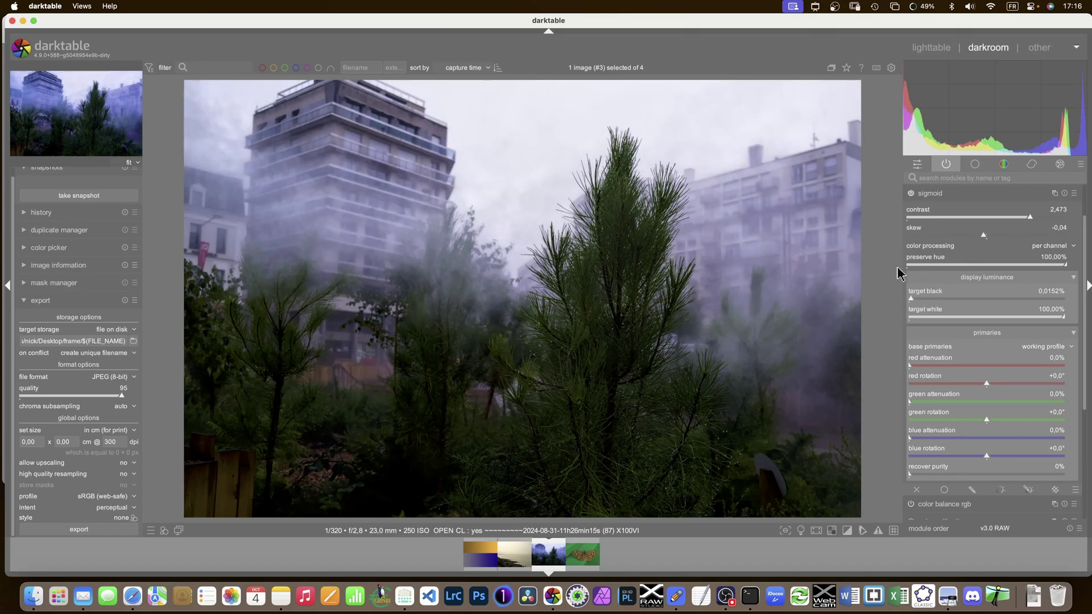
left_click_drag(1030, 222, 962, 222)
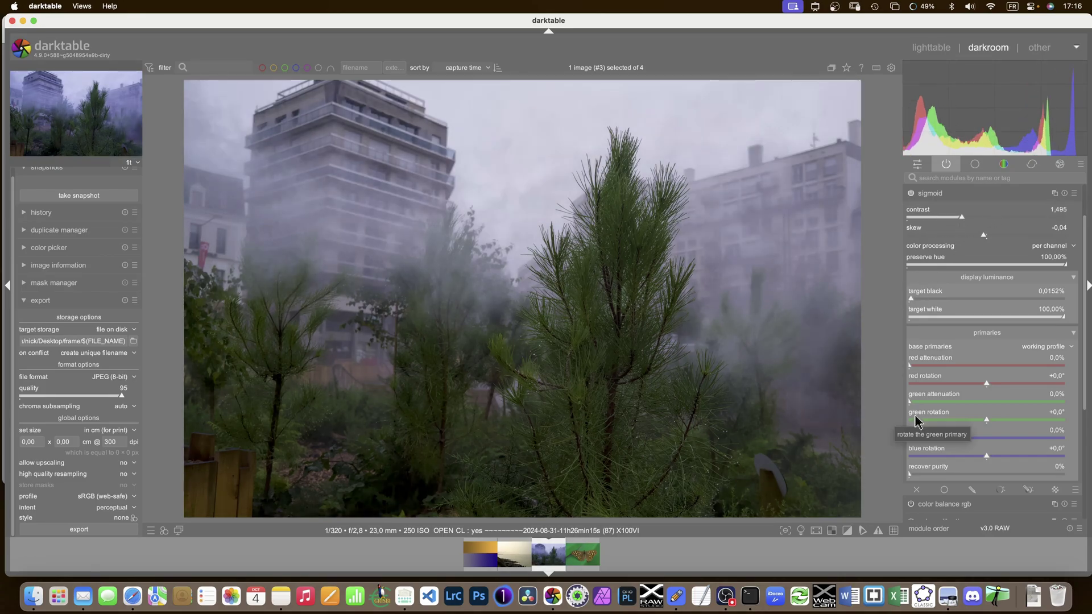
left_click_drag(958, 219, 1001, 239)
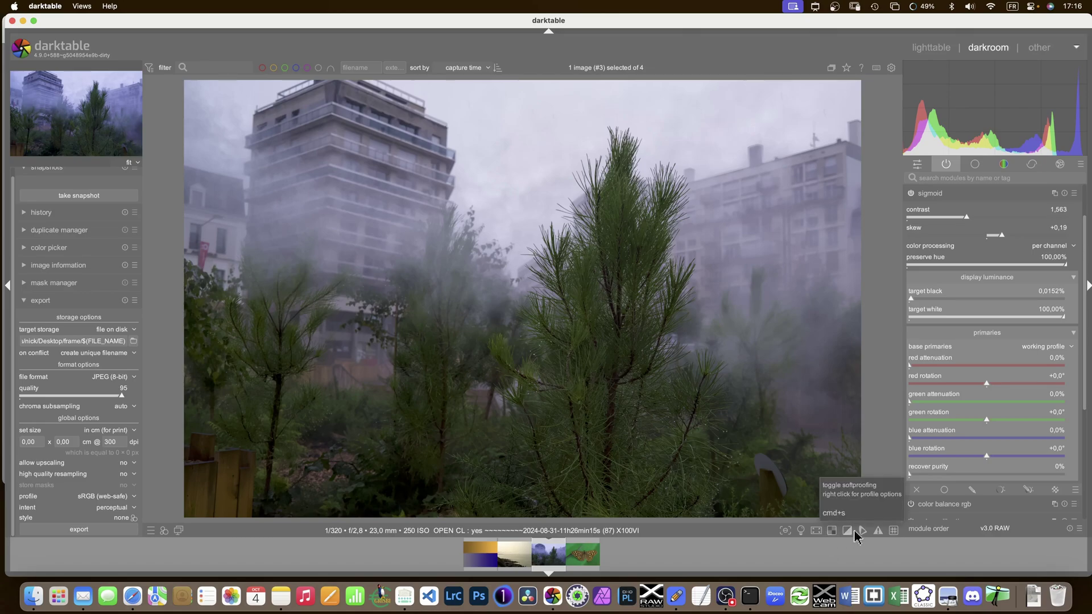
scroll(925, 230, "down", 5)
- Collapse sigmoid to reveal the active modules: sigmoid, color balance rgb and two local contrast instances
scroll(924, 230, "up", 2)
left_click(925, 246)
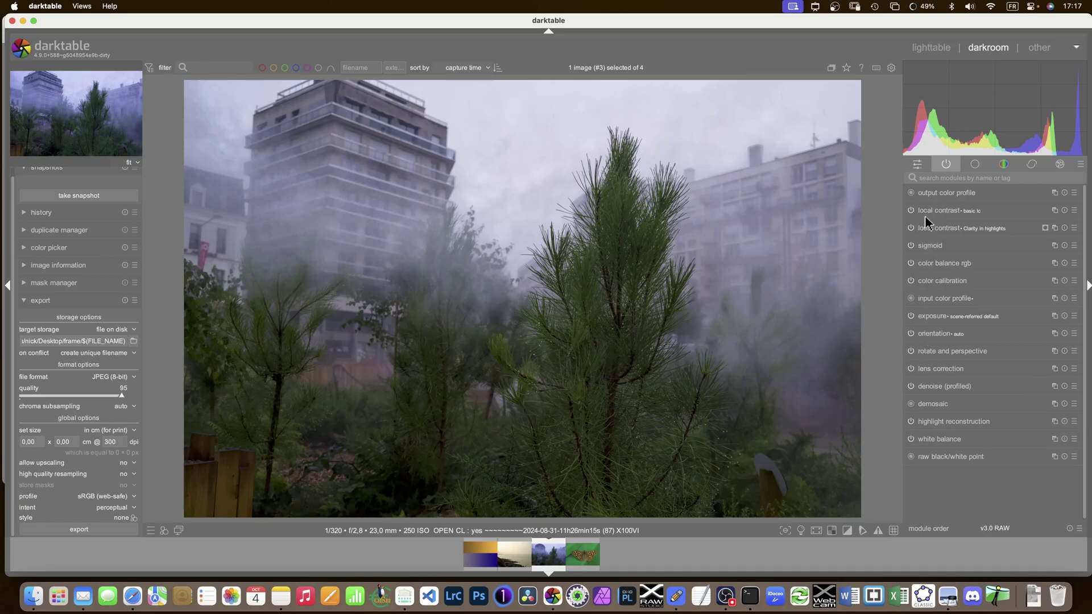
mouse_move(925, 212)
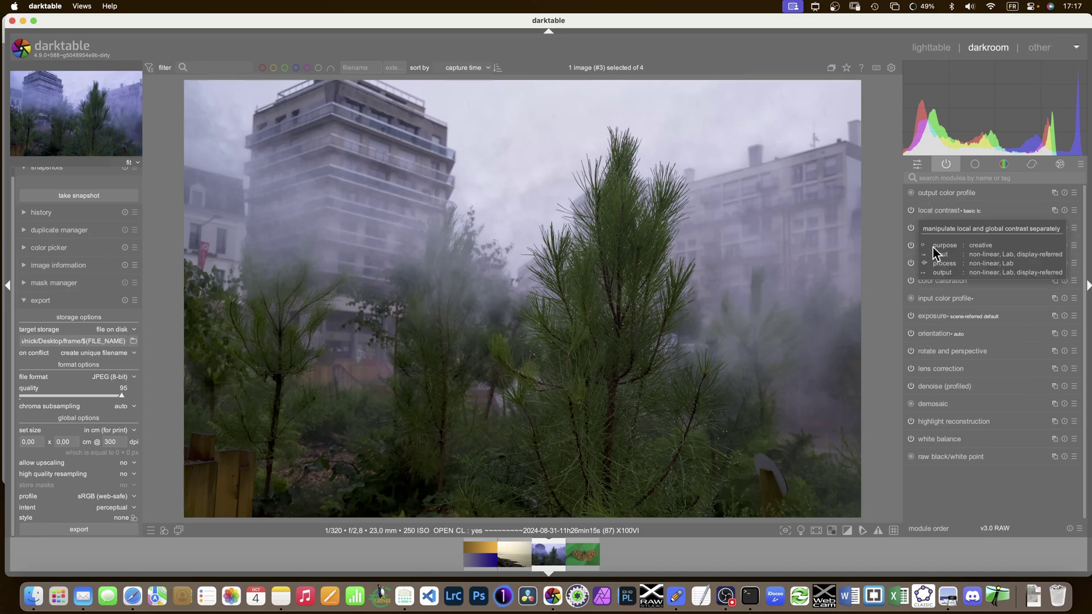
mouse_move(928, 236)
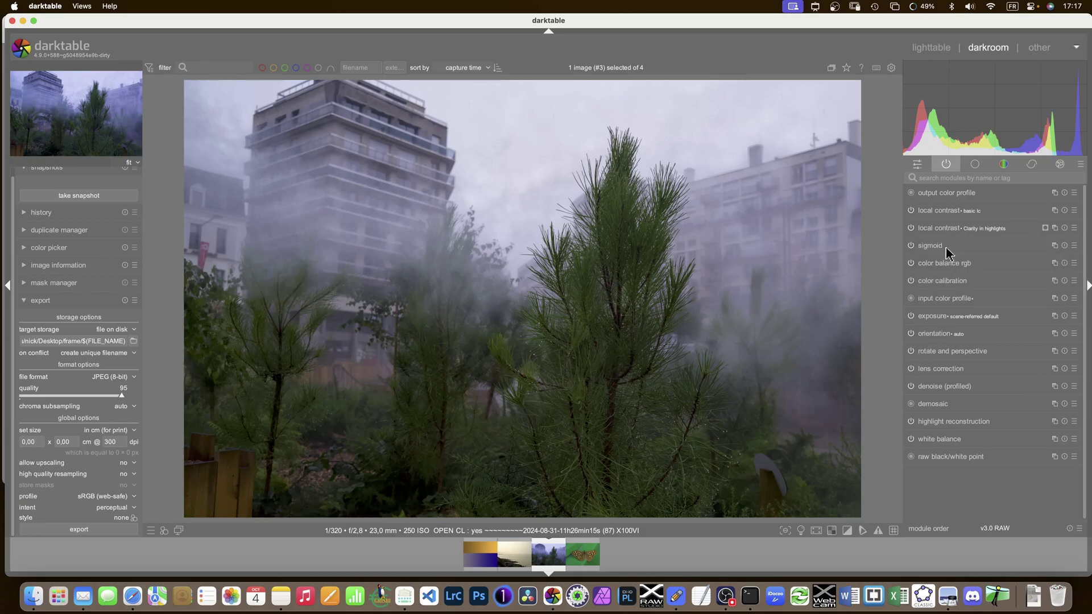
mouse_move(940, 253)
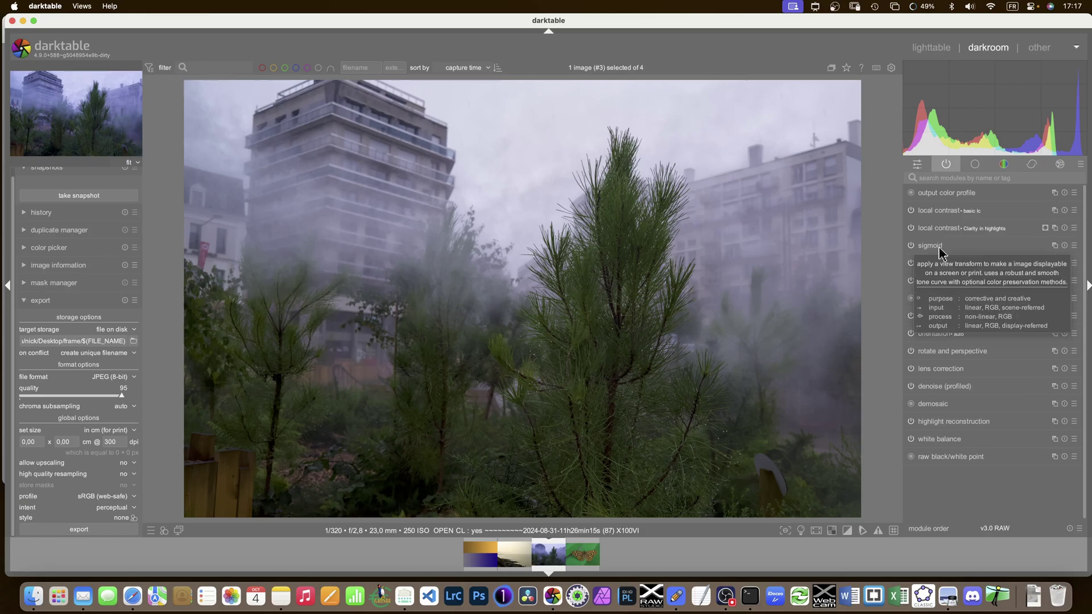